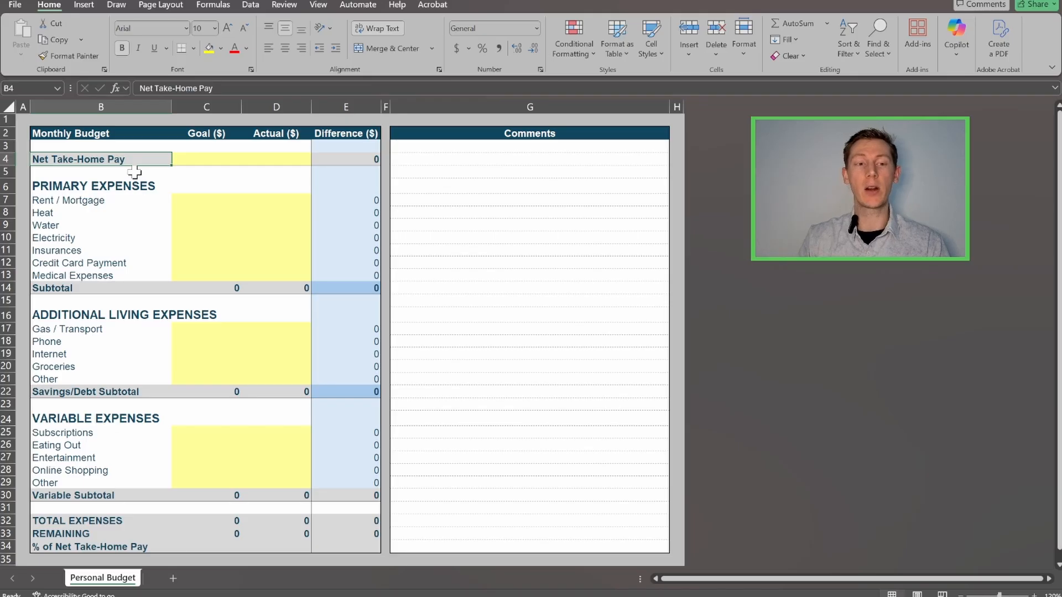
Examine the monthly budget layout: the take-home pay row, yellow Goal and Actual entry cells, Difference column and Savings/Debt Subtotal
{"action": "left_click", "coordinate": [98, 134]}
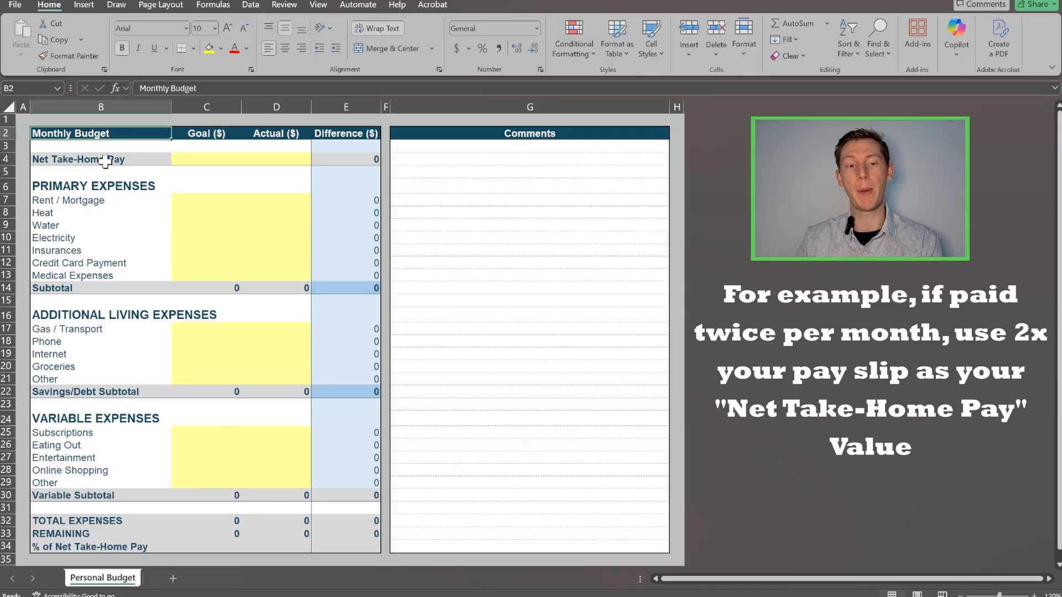
{"action": "left_click", "coordinate": [253, 161]}
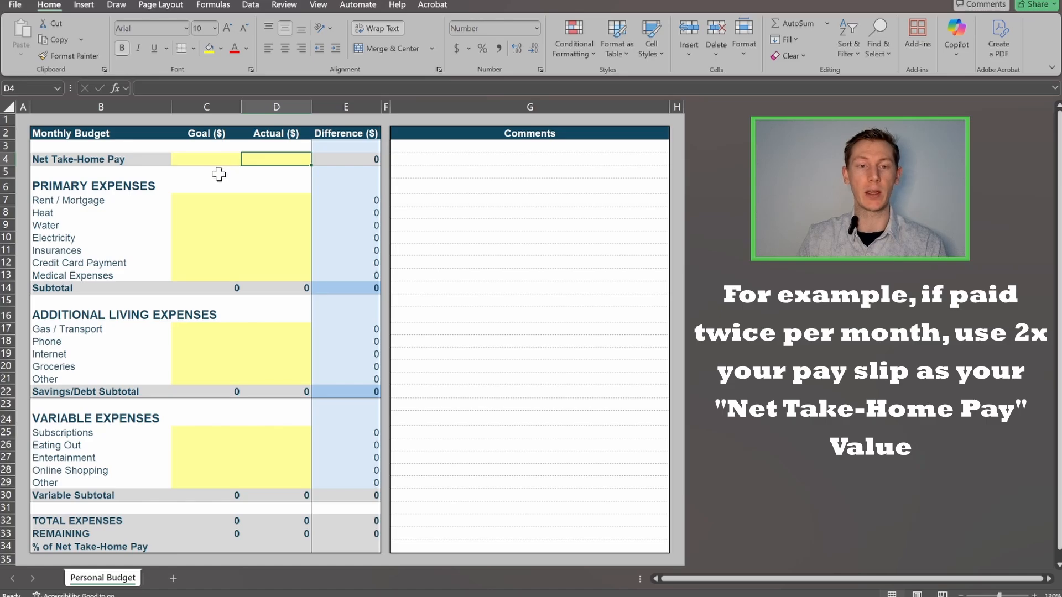
{"action": "left_click_drag", "start_coordinate": [202, 201], "coordinate": [268, 267]}
{"action": "left_click_drag", "start_coordinate": [199, 330], "coordinate": [255, 366]}
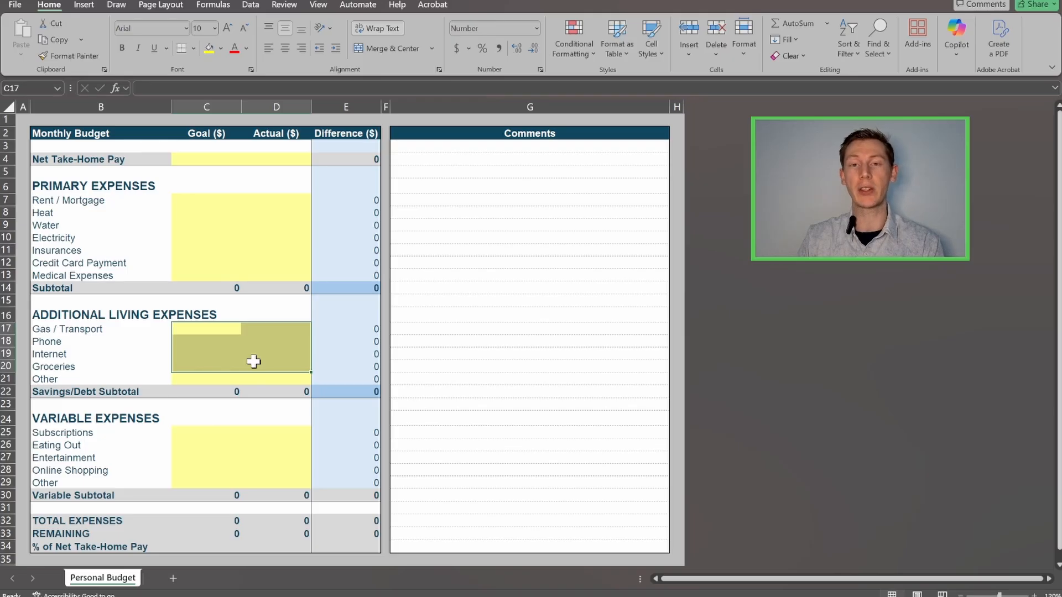
{"action": "left_click", "coordinate": [291, 227]}
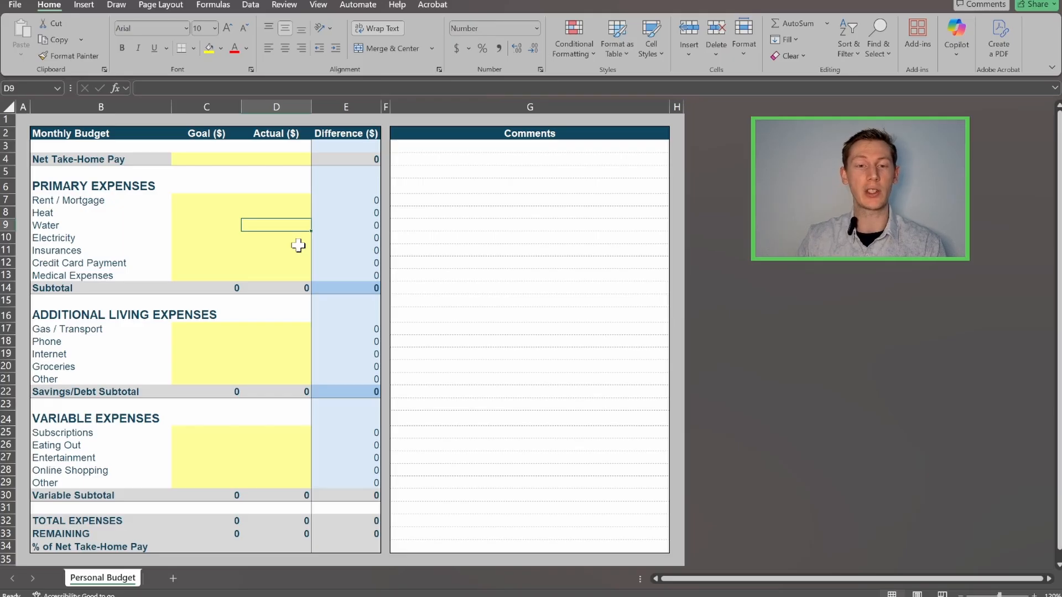
{"action": "left_click", "coordinate": [337, 107]}
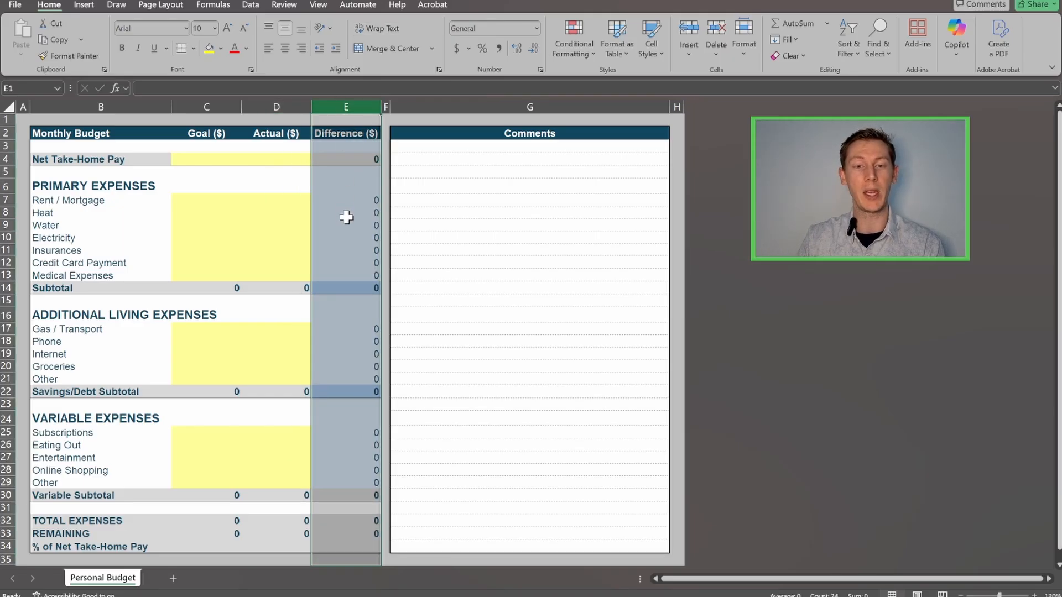
{"action": "left_click", "coordinate": [347, 218]}
{"action": "left_click", "coordinate": [275, 210]}
{"action": "left_click", "coordinate": [192, 210]}
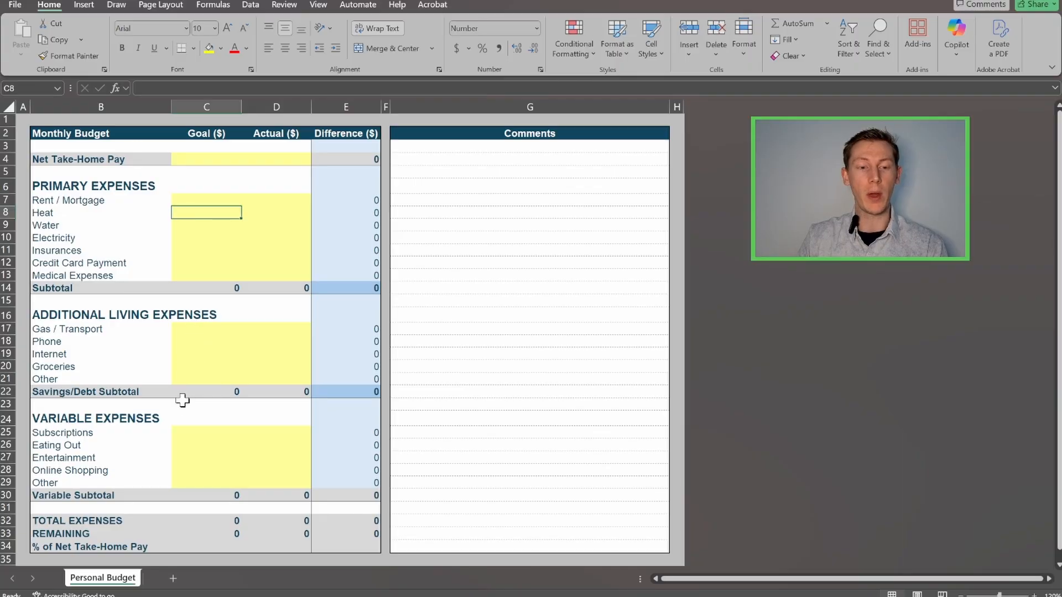
{"action": "left_click", "coordinate": [200, 387]}
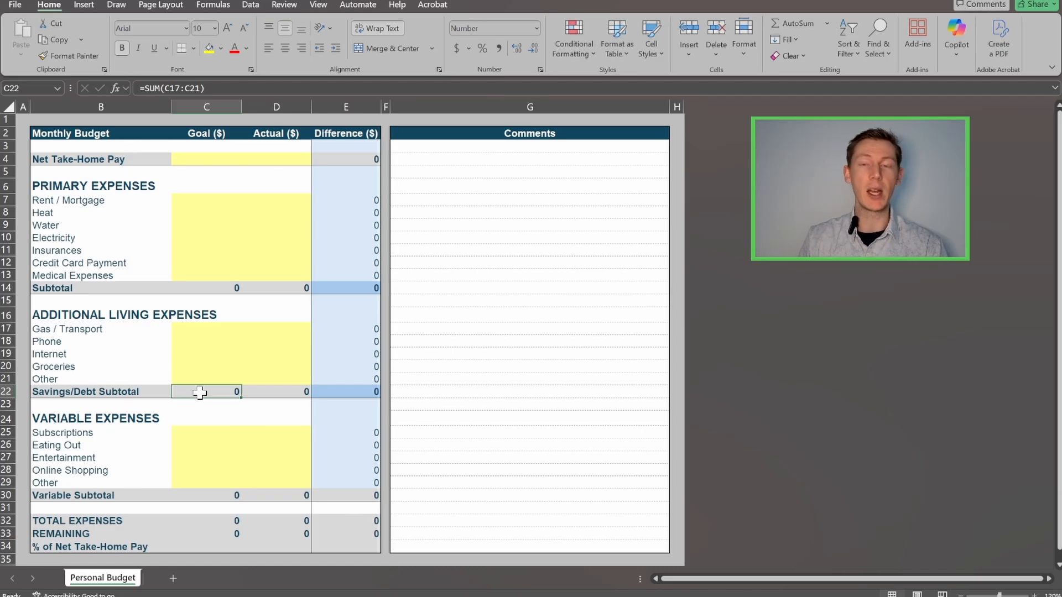
Review the Primary Expenses categories, including the utilities, Insurances, Credit Card Payment and Medical Expenses rows
{"action": "left_click", "coordinate": [82, 187]}
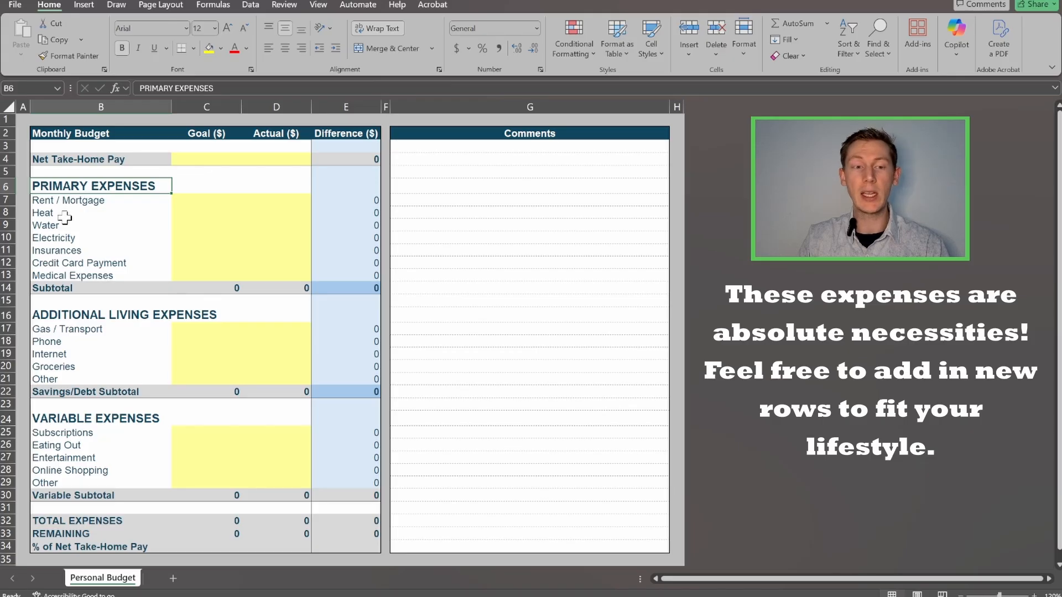
{"action": "left_click_drag", "start_coordinate": [65, 215], "coordinate": [64, 238]}
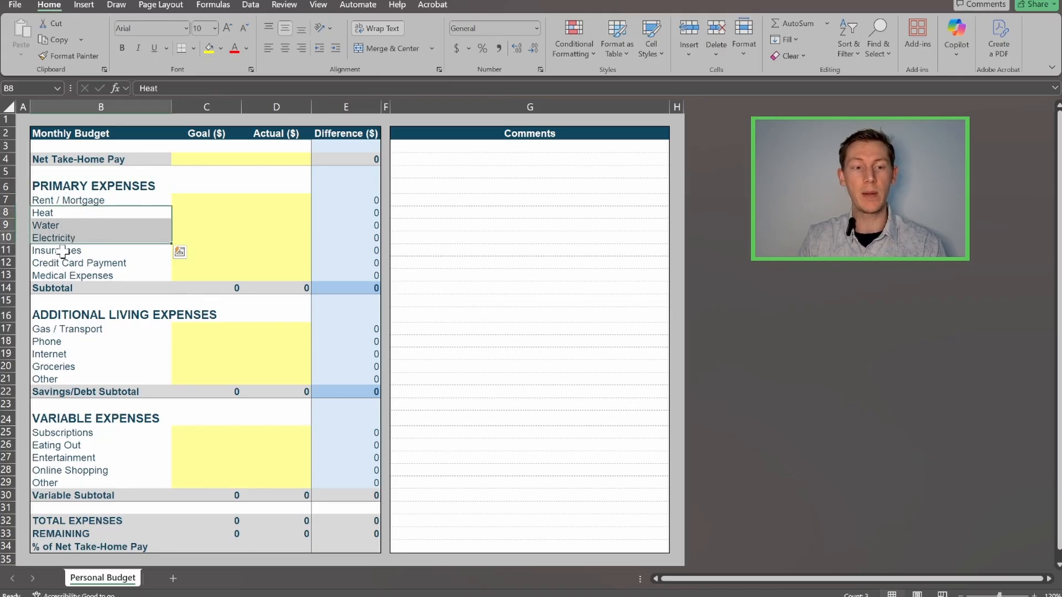
{"action": "left_click", "coordinate": [63, 252]}
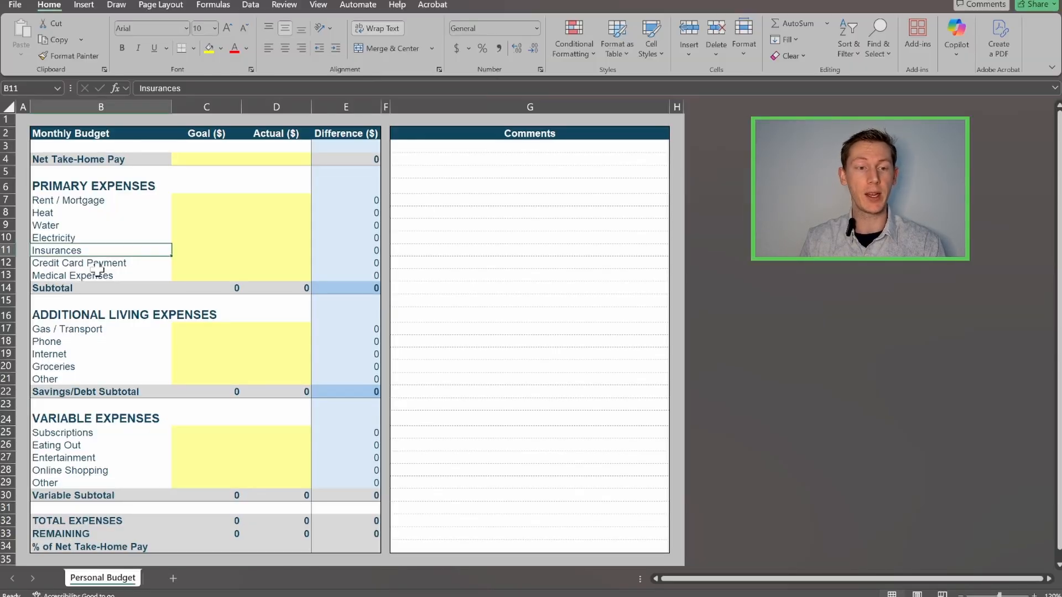
{"action": "left_click", "coordinate": [98, 267]}
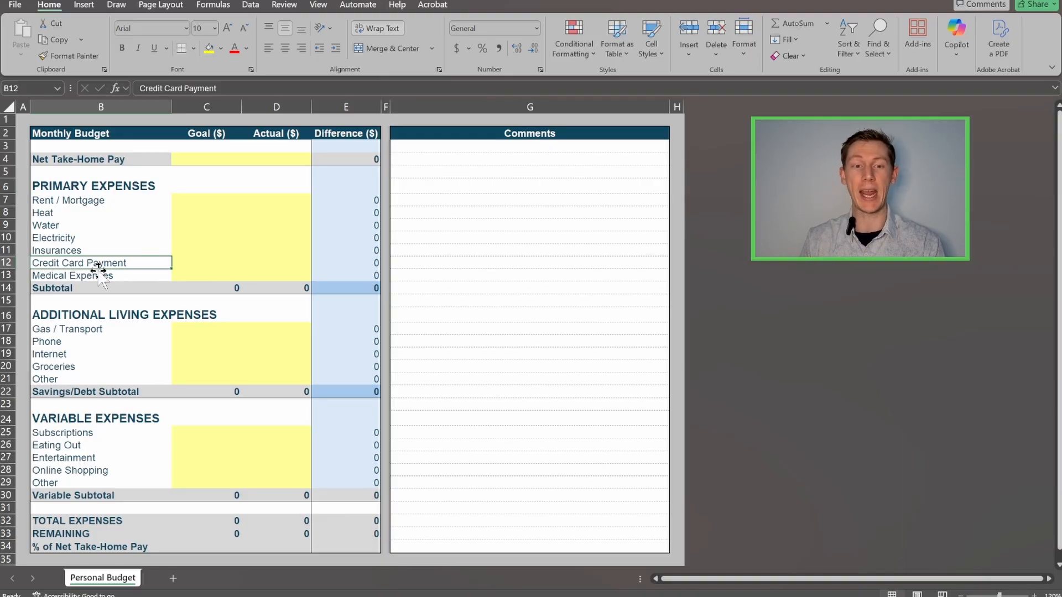
{"action": "left_click", "coordinate": [100, 275]}
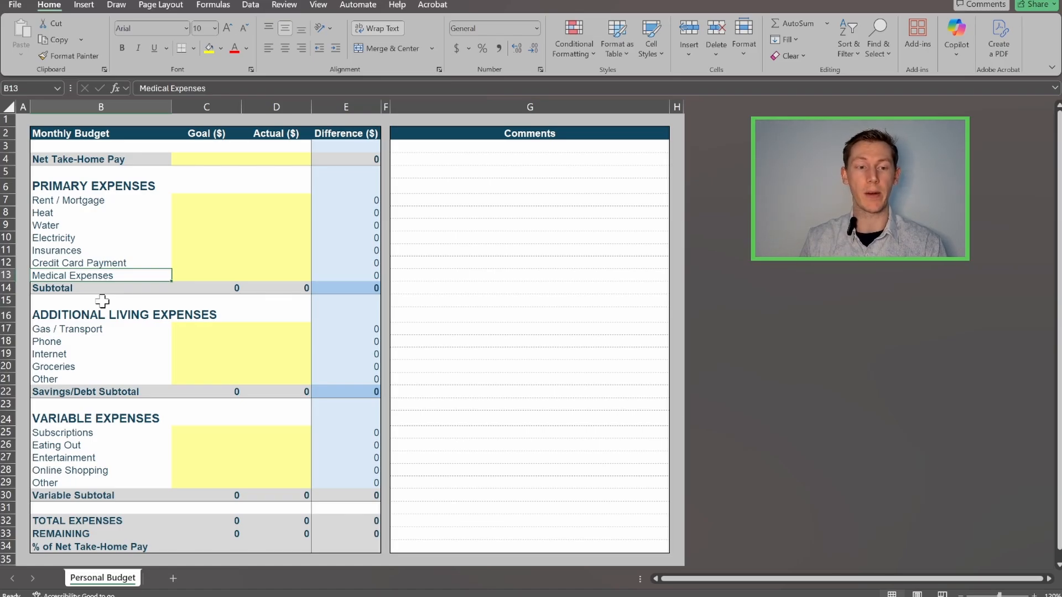
Review the Additional Living Expenses categories from Gas / Transport through Other
{"action": "left_click", "coordinate": [102, 308]}
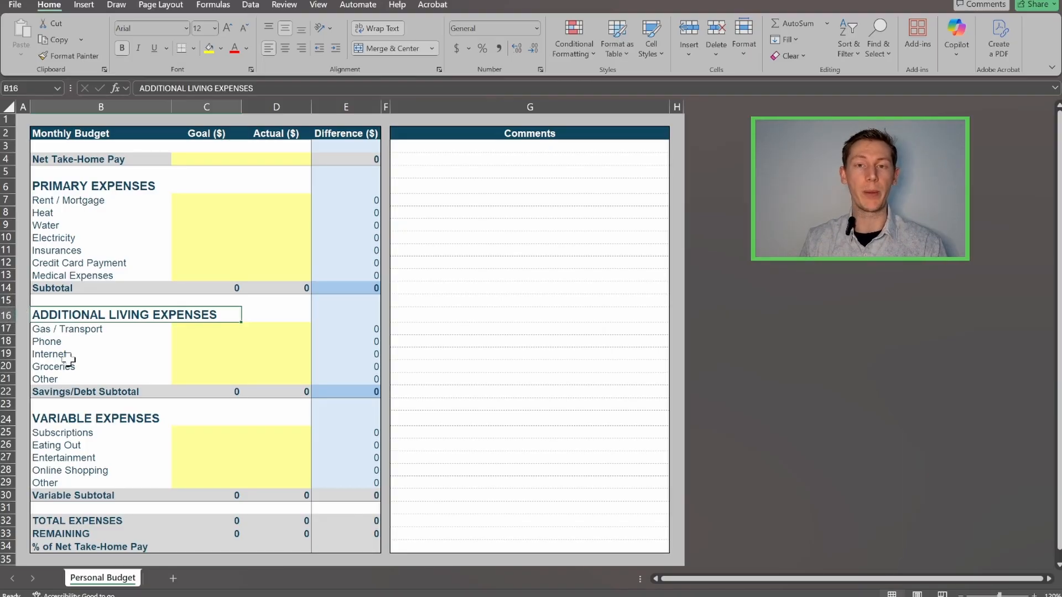
{"action": "left_click", "coordinate": [103, 341]}
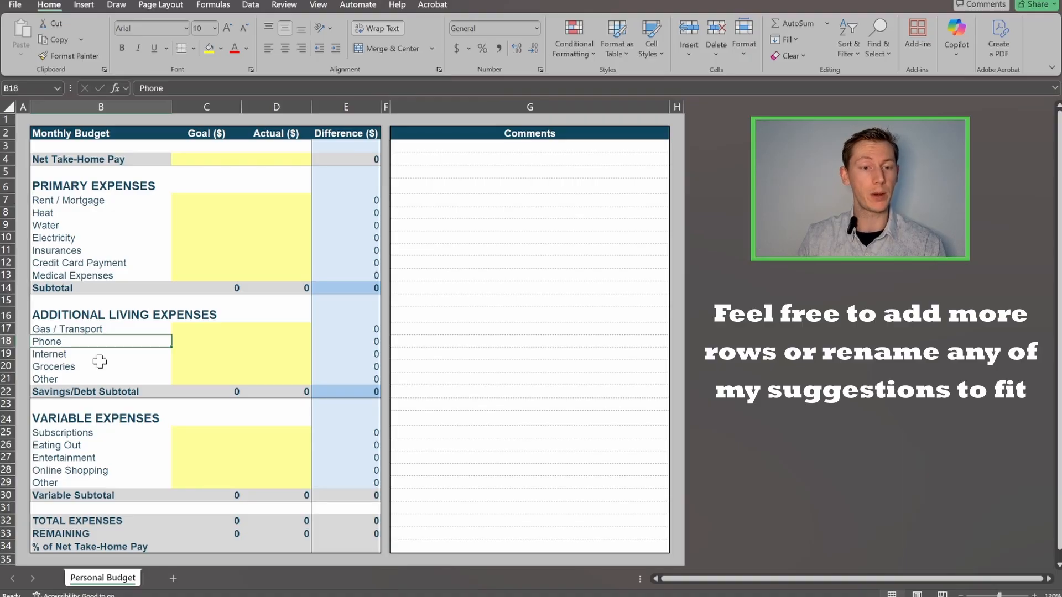
{"action": "key", "text": "Down"}
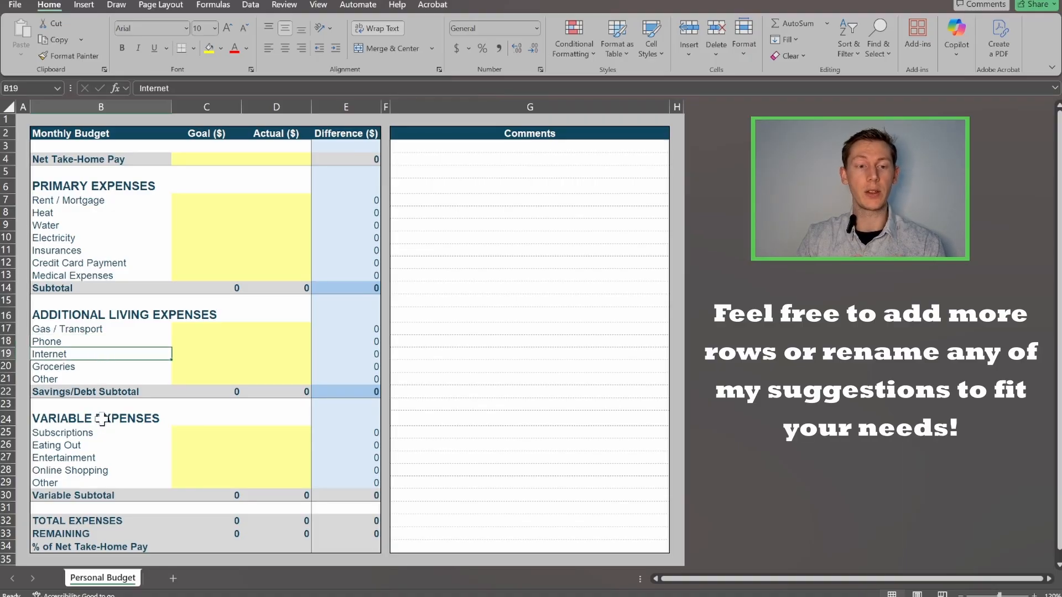
{"action": "key", "text": "Down"}
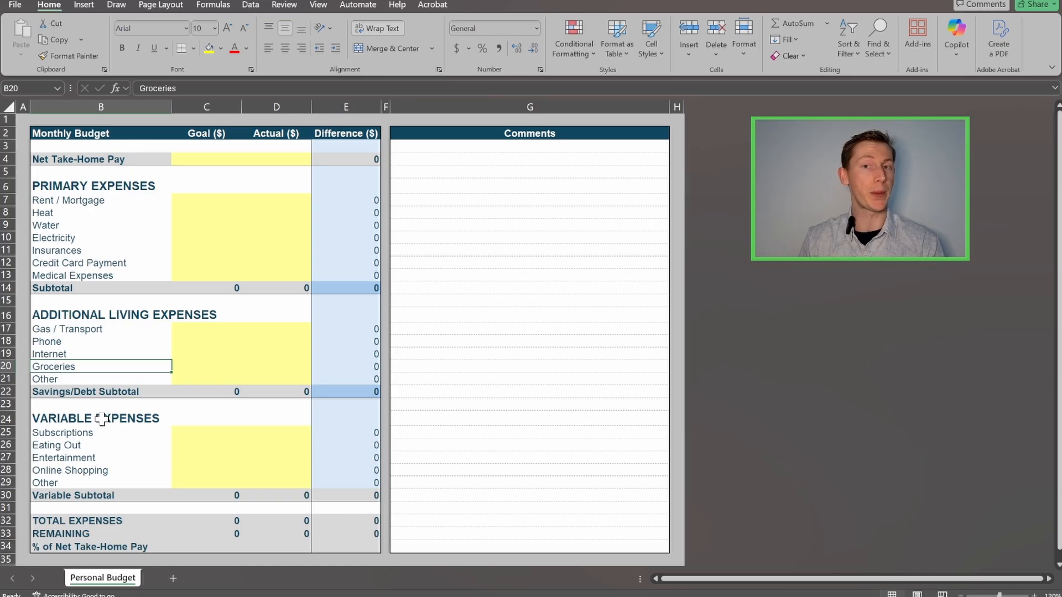
{"action": "key", "text": "Down"}
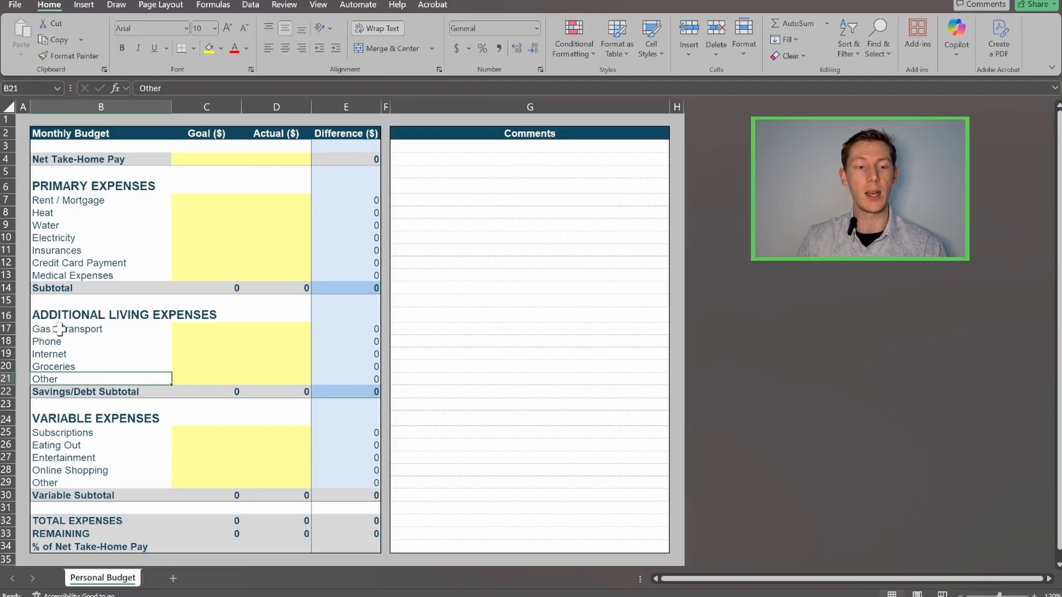
{"action": "left_click_drag", "start_coordinate": [64, 329], "coordinate": [57, 379]}
Review the Variable Expenses categories from Subscriptions through Online Shopping
{"action": "left_click", "coordinate": [60, 425]}
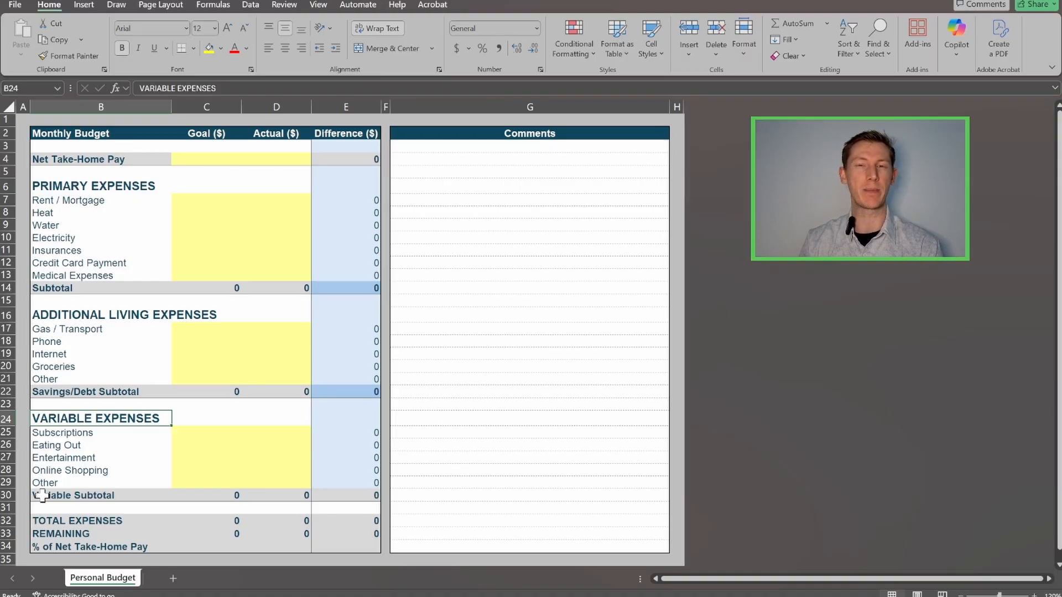
{"action": "key", "text": "Down"}
{"action": "key", "text": "Down"}
{"action": "key", "text": "Down"}
{"action": "key", "text": "Down"}
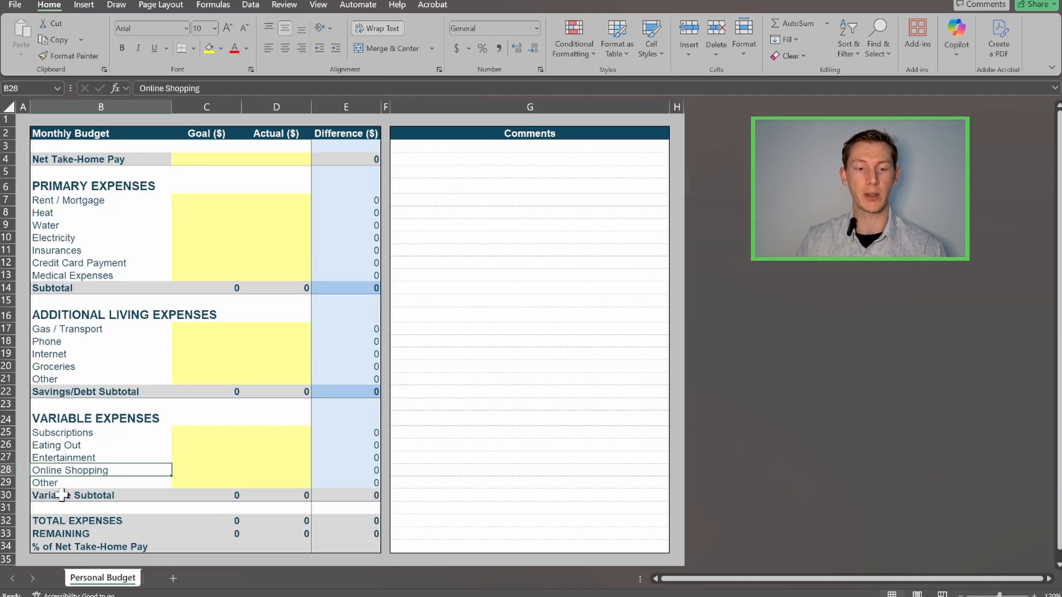
Inspect the Goal column formulas for Total Expenses, Remaining and % of Net Take-Home Pay without changing them
{"action": "left_click", "coordinate": [188, 517]}
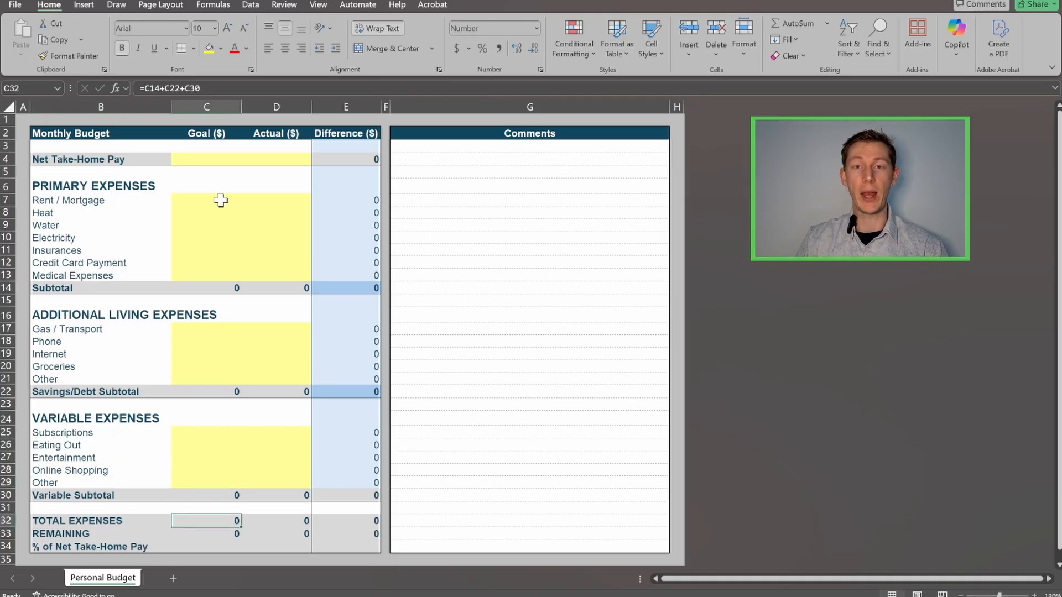
{"action": "left_click", "coordinate": [180, 88]}
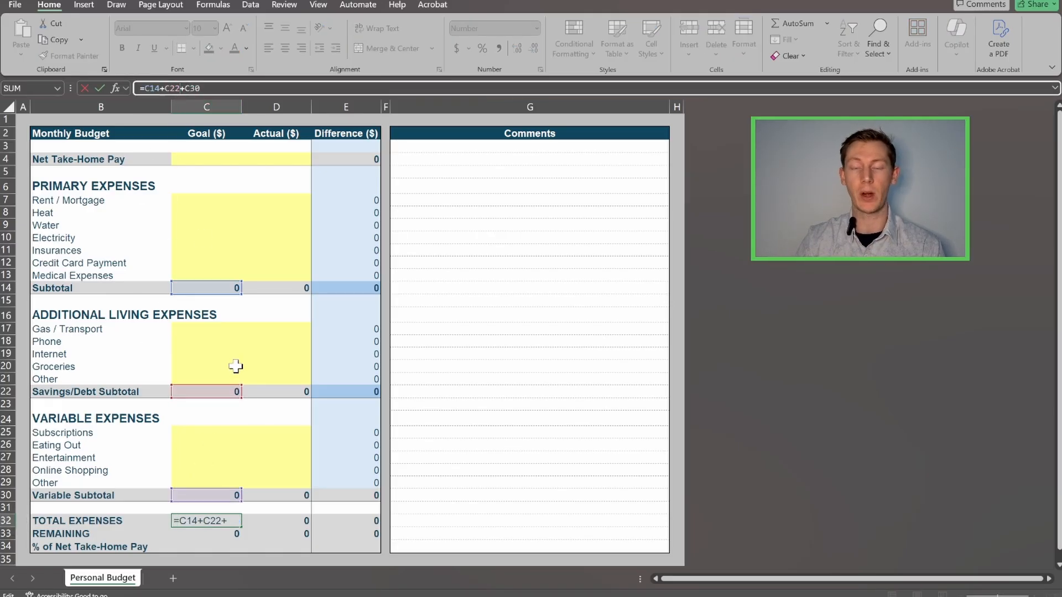
{"action": "key", "text": "Return"}
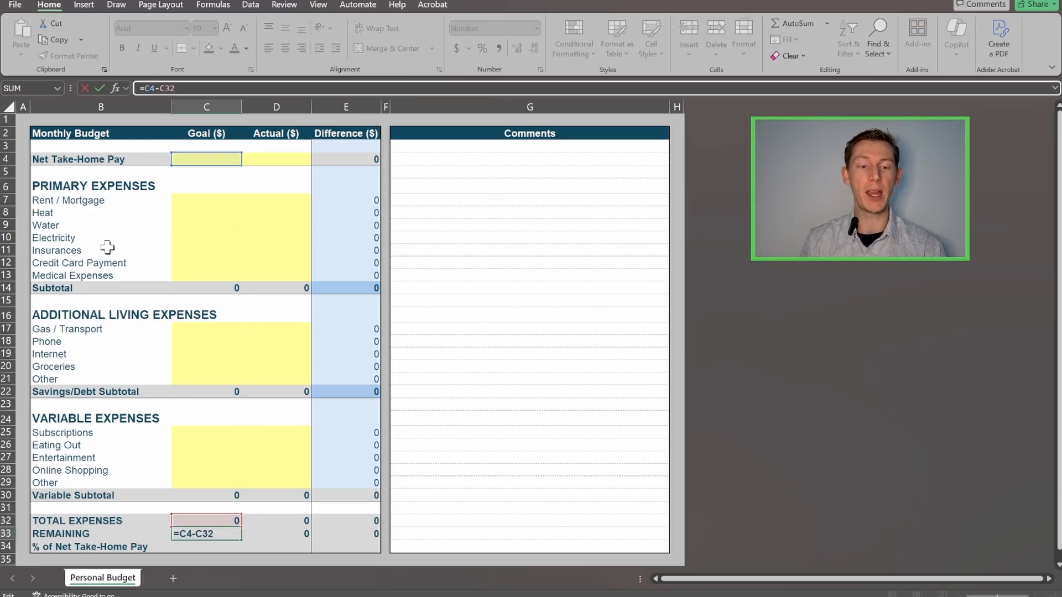
{"action": "key", "text": "Return"}
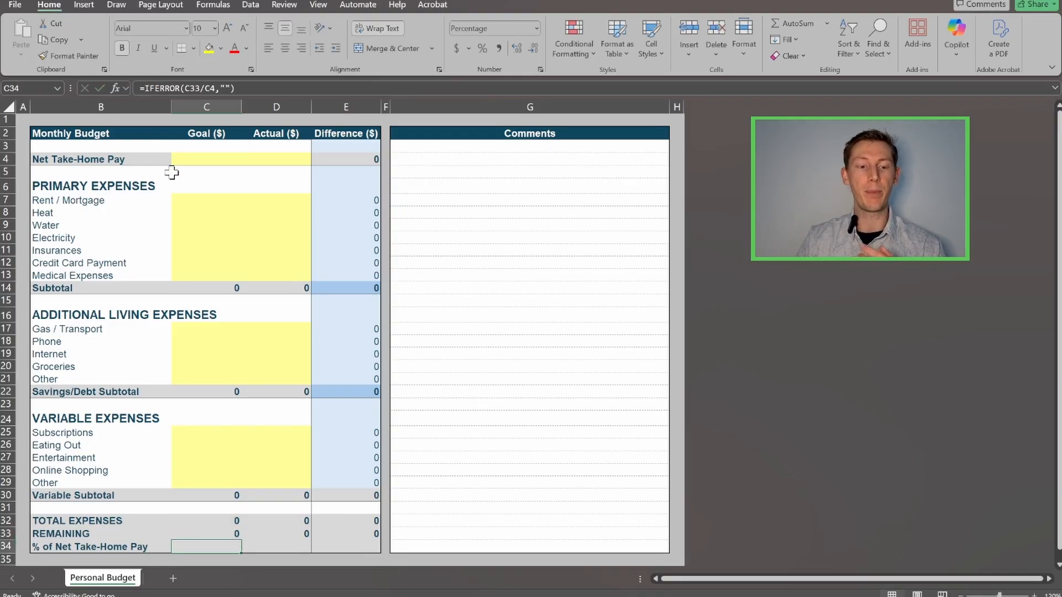
{"action": "left_click", "coordinate": [186, 90]}
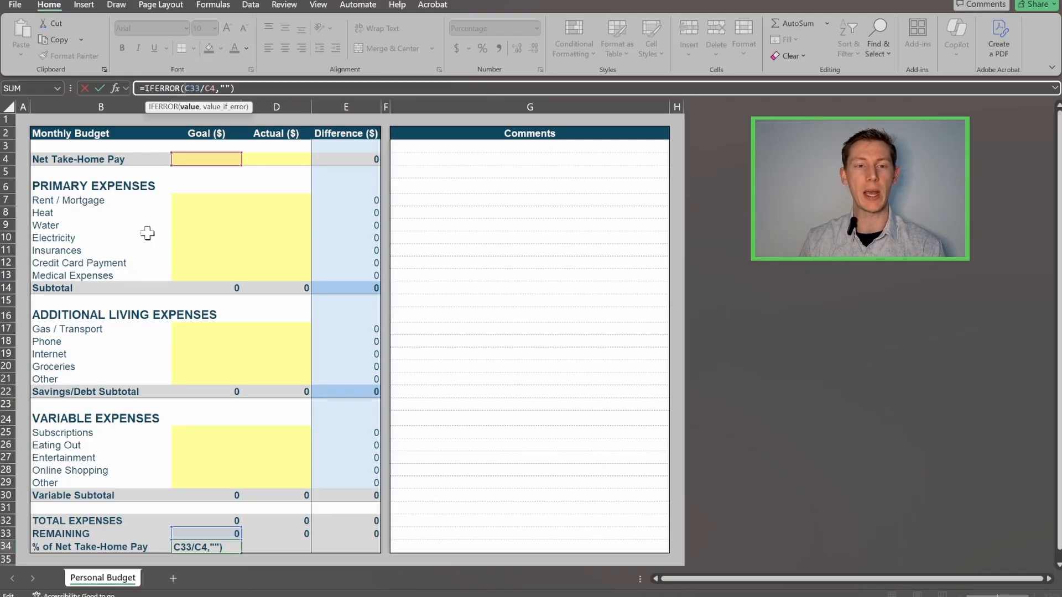
{"action": "key", "text": "ctrl+Return"}
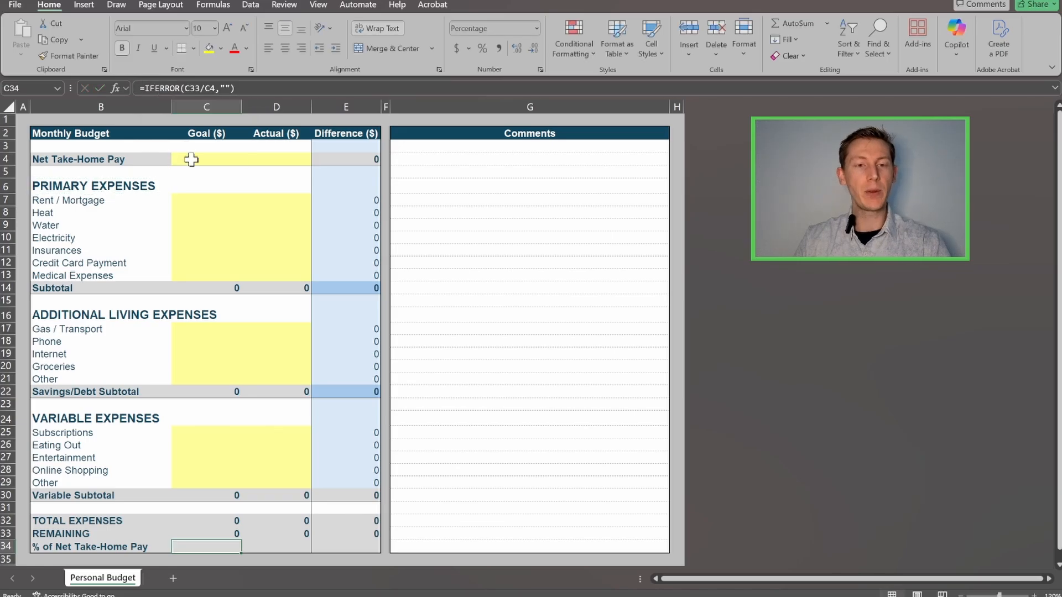
Enter 3000 as the Actual amount for Net Take-Home Pay
{"action": "left_click", "coordinate": [273, 159]}
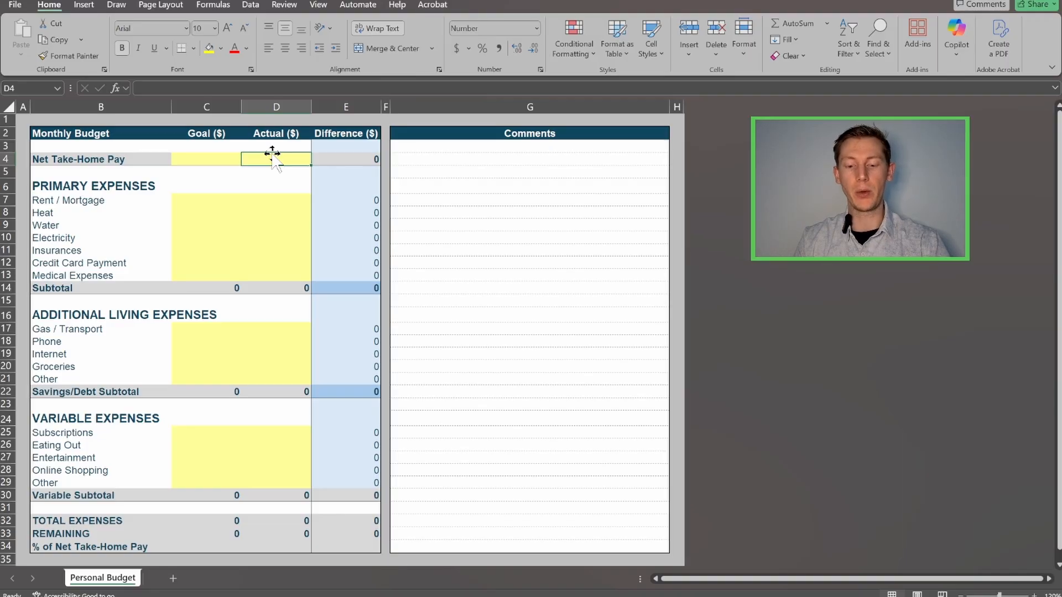
{"action": "type", "text": "3000"}
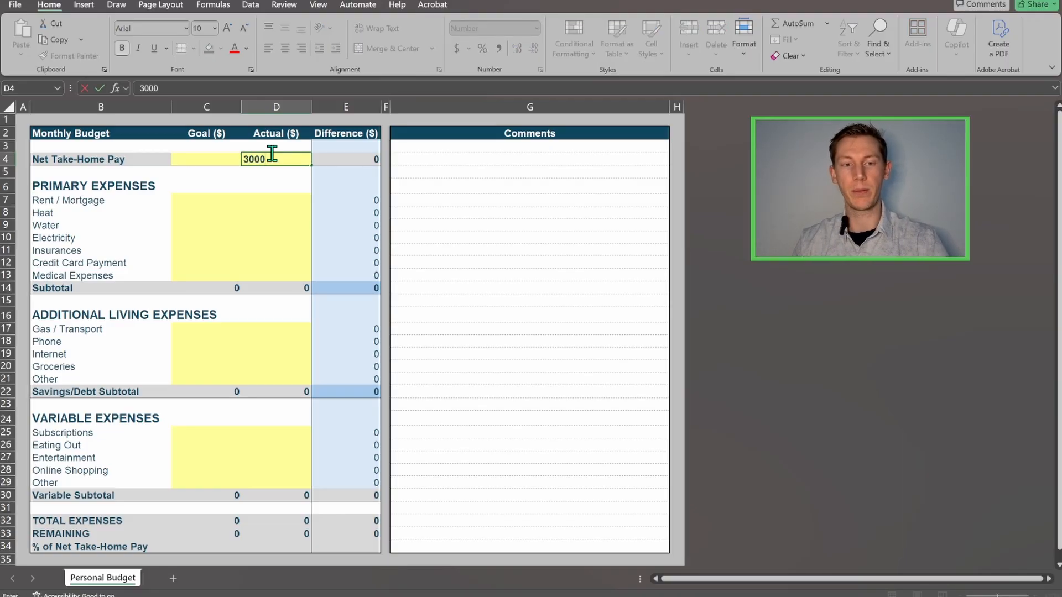
{"action": "key", "text": "Return"}
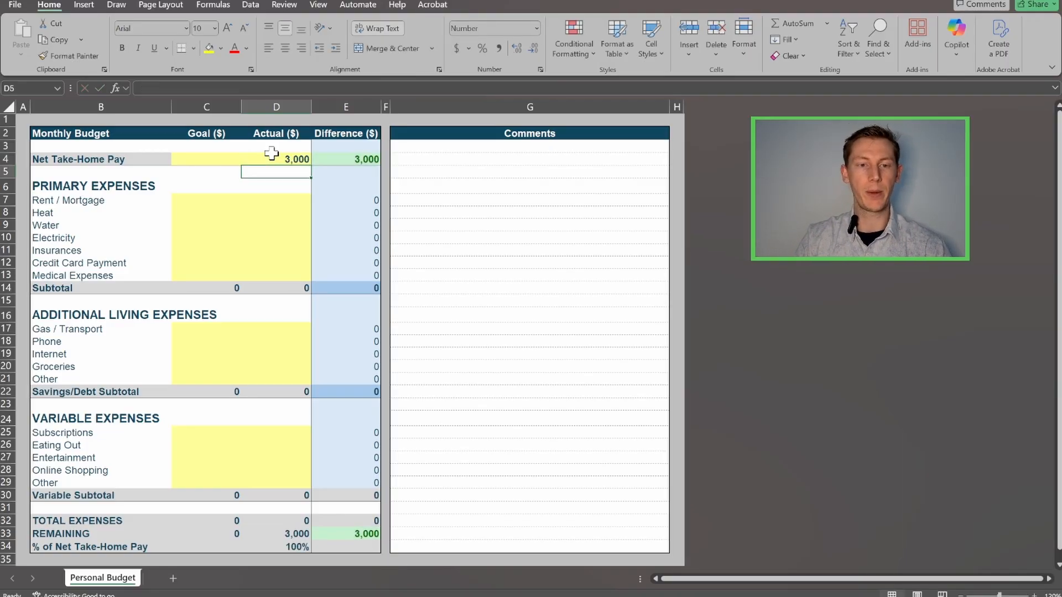
Enter the Actual primary expenses: 1100 for Rent / Mortgage, 50 for Heat, 50 for Water and 75 for Electricity
{"action": "key", "text": "Down"}
{"action": "key", "text": "Down"}
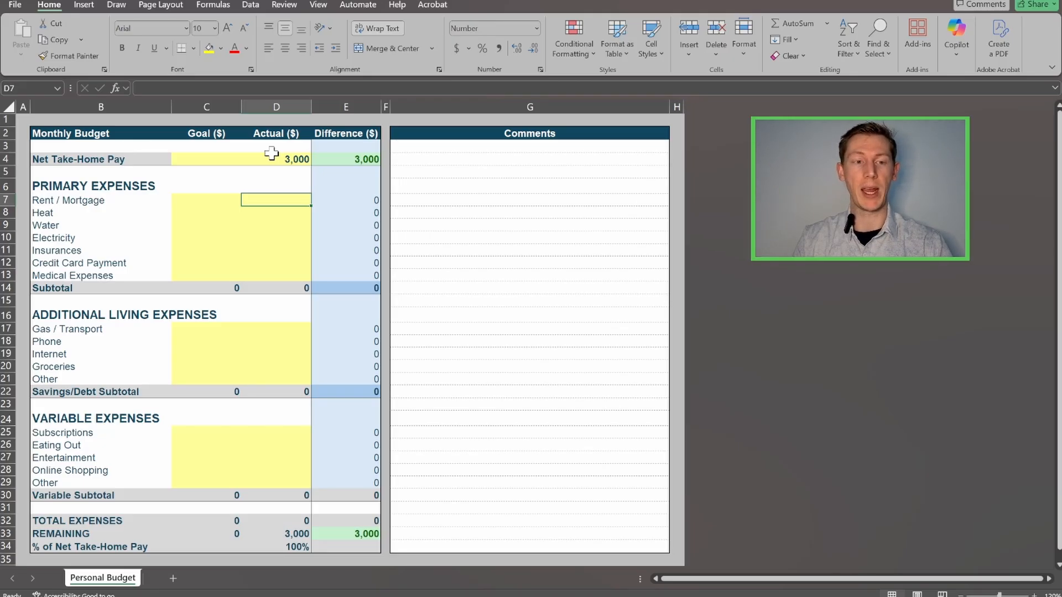
{"action": "type", "text": "1100"}
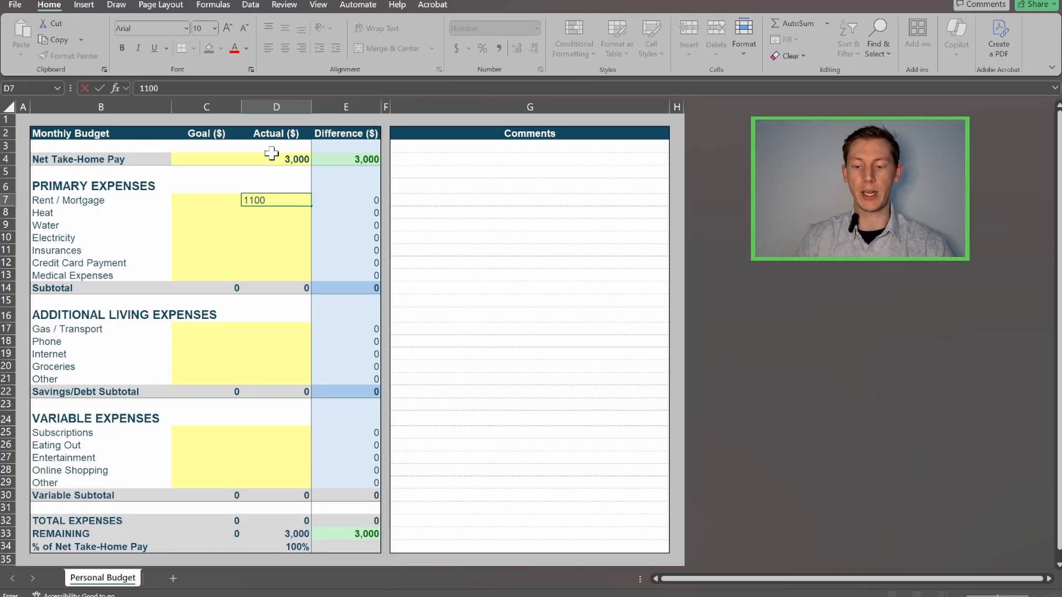
{"action": "key", "text": "Return"}
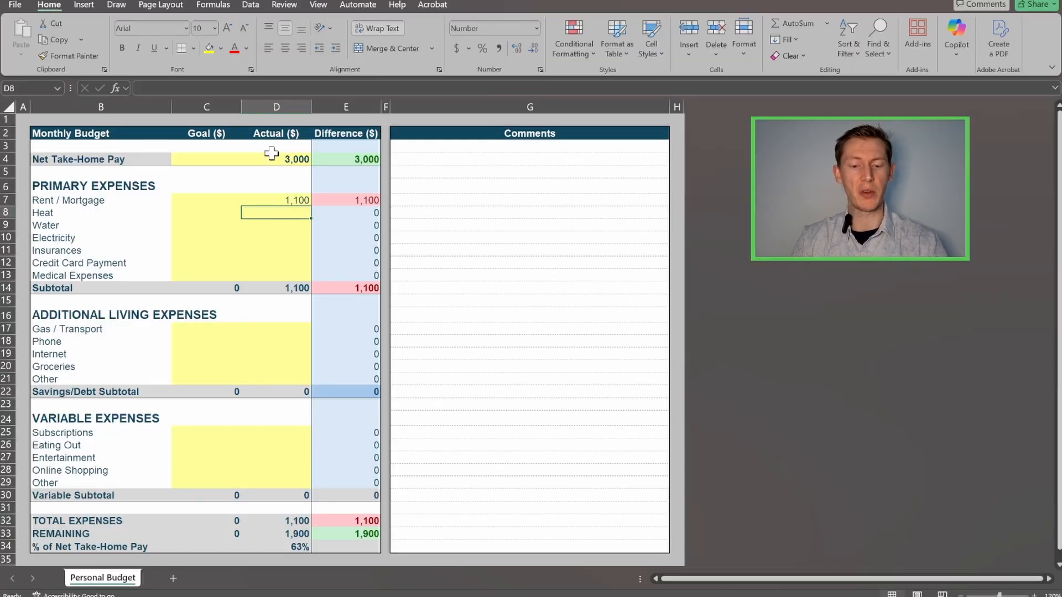
{"action": "type", "text": "50"}
{"action": "key", "text": "Return"}
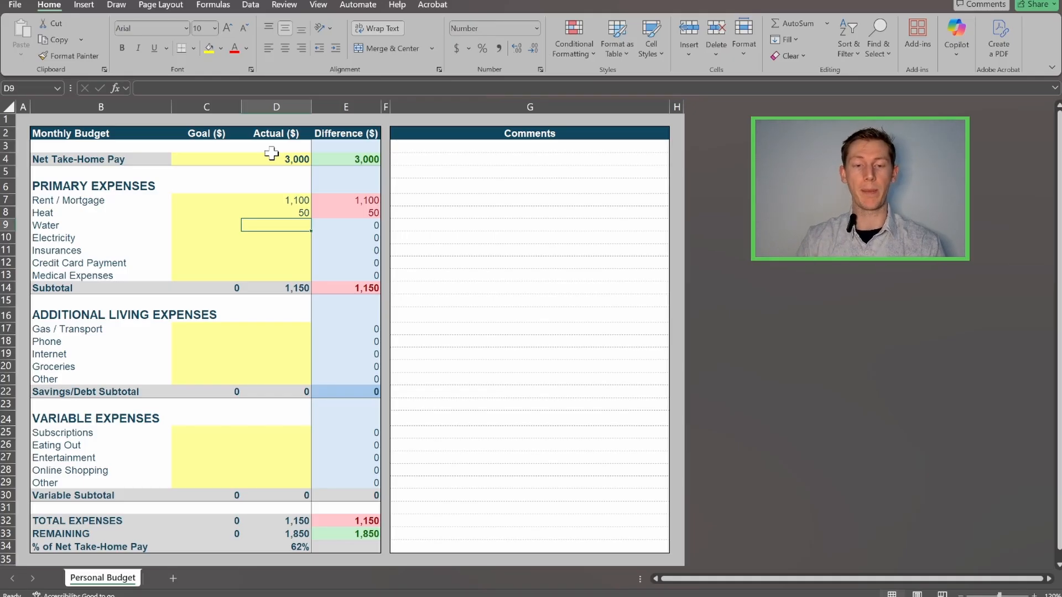
{"action": "type", "text": "50"}
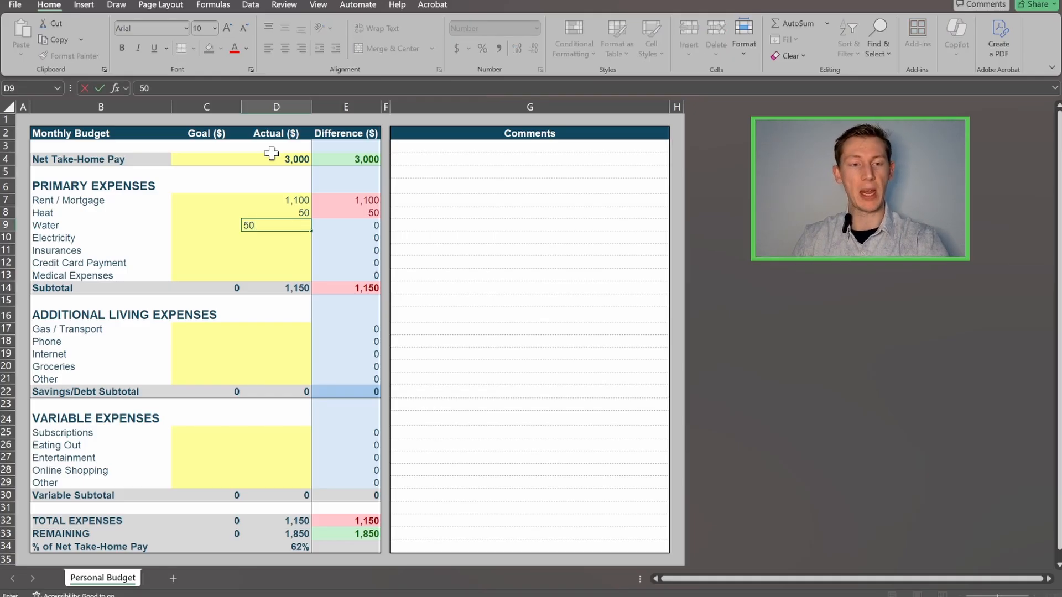
{"action": "key", "text": "Return"}
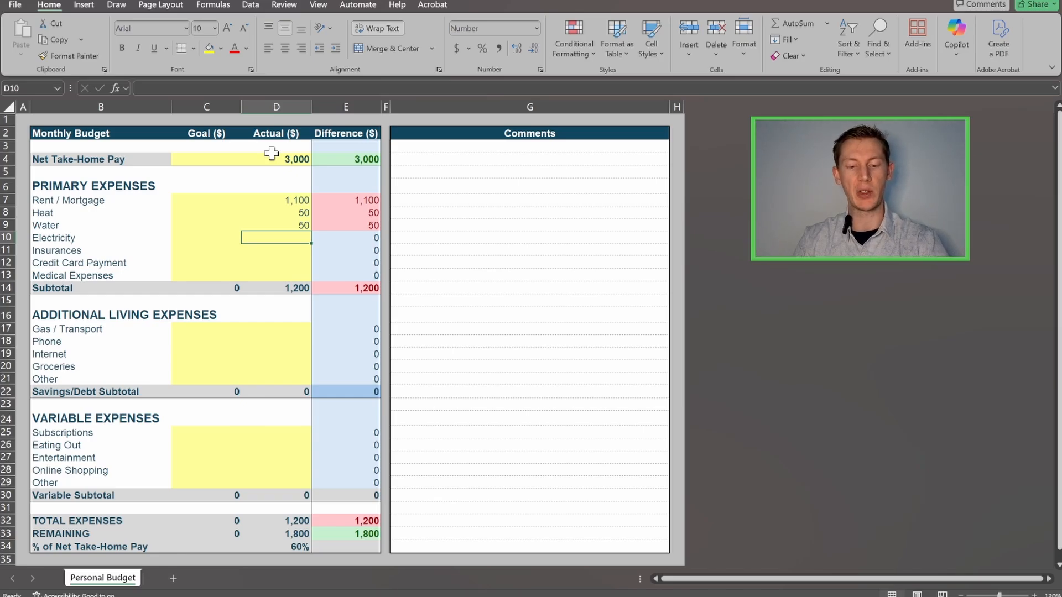
{"action": "type", "text": "75"}
{"action": "key", "text": "Return"}
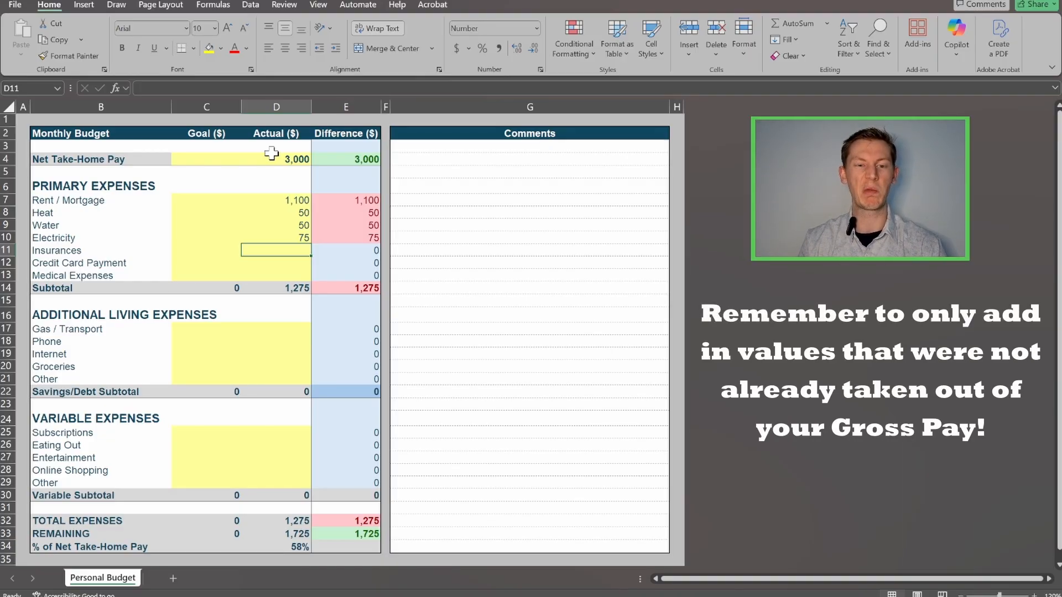
Enter the remaining Actual primary expenses: 250 for Insurances, 100 for Credit Card Payment and 50 for Medical Expenses
{"action": "type", "text": "250"}
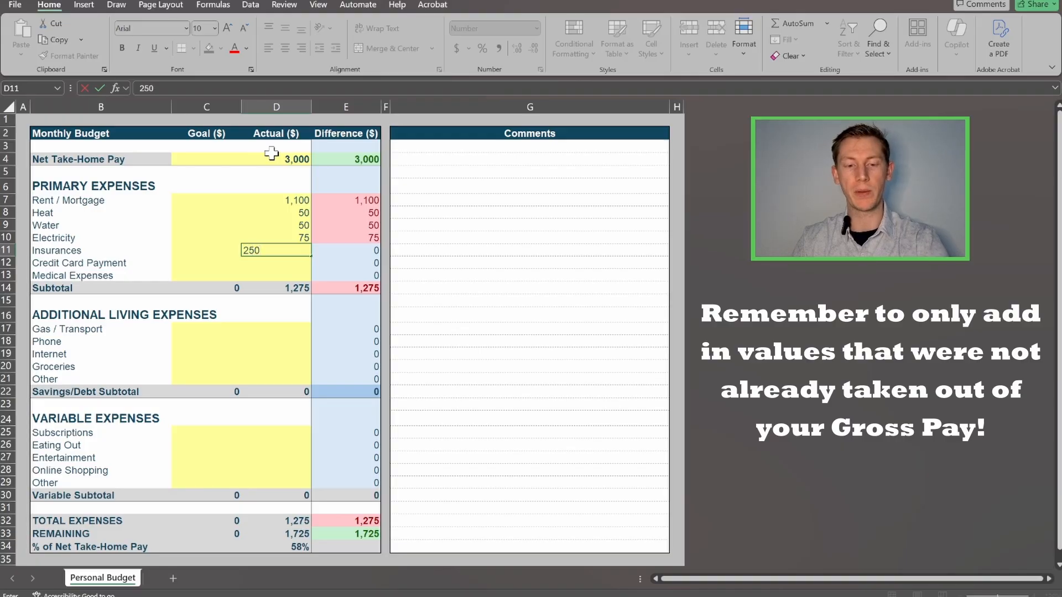
{"action": "key", "text": "Return"}
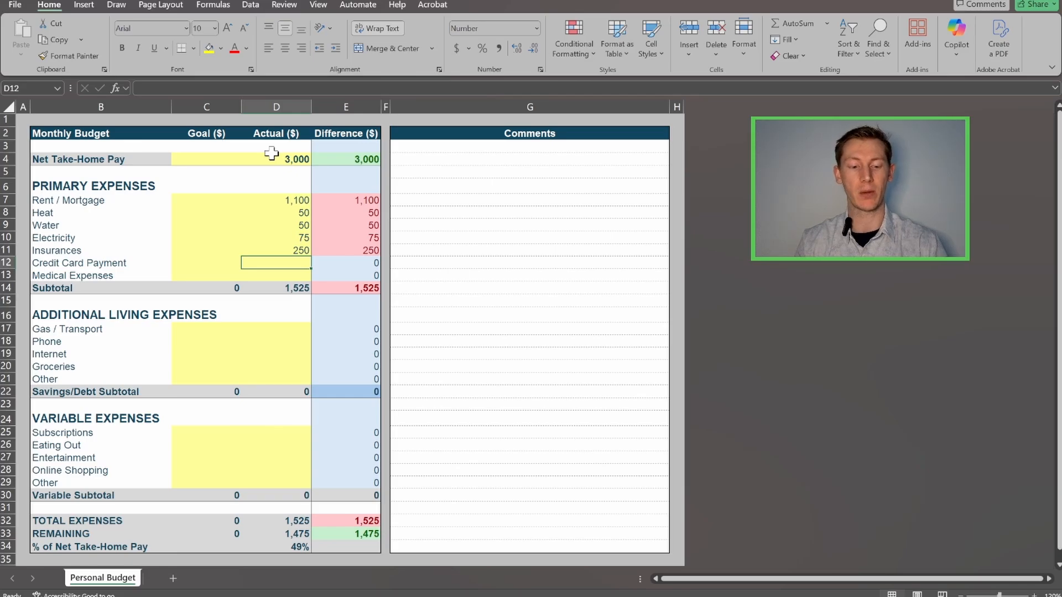
{"action": "type", "text": "100"}
{"action": "key", "text": "Return"}
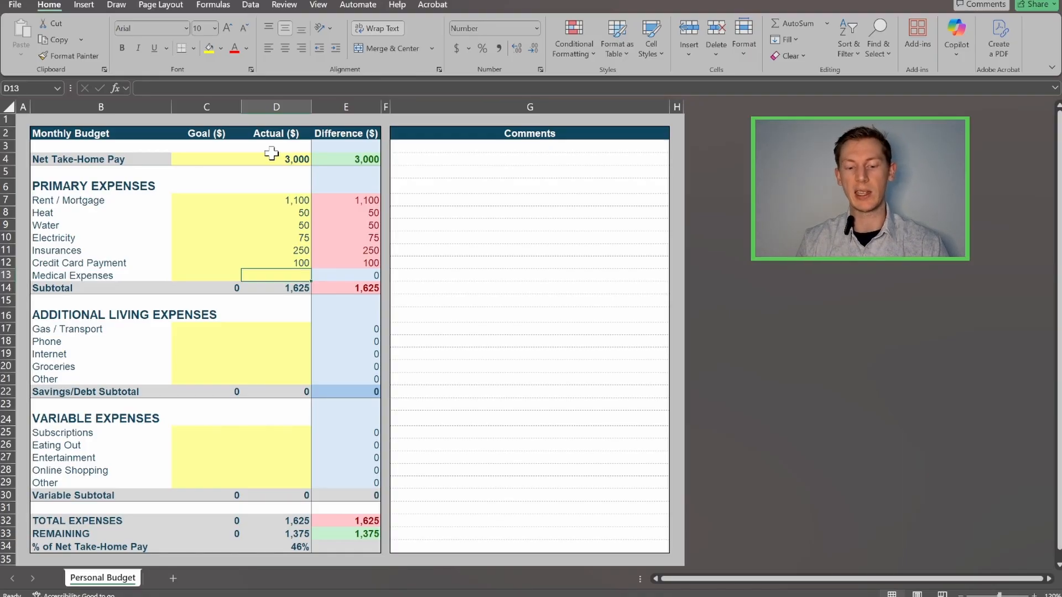
{"action": "type", "text": "50"}
{"action": "key", "text": "Return"}
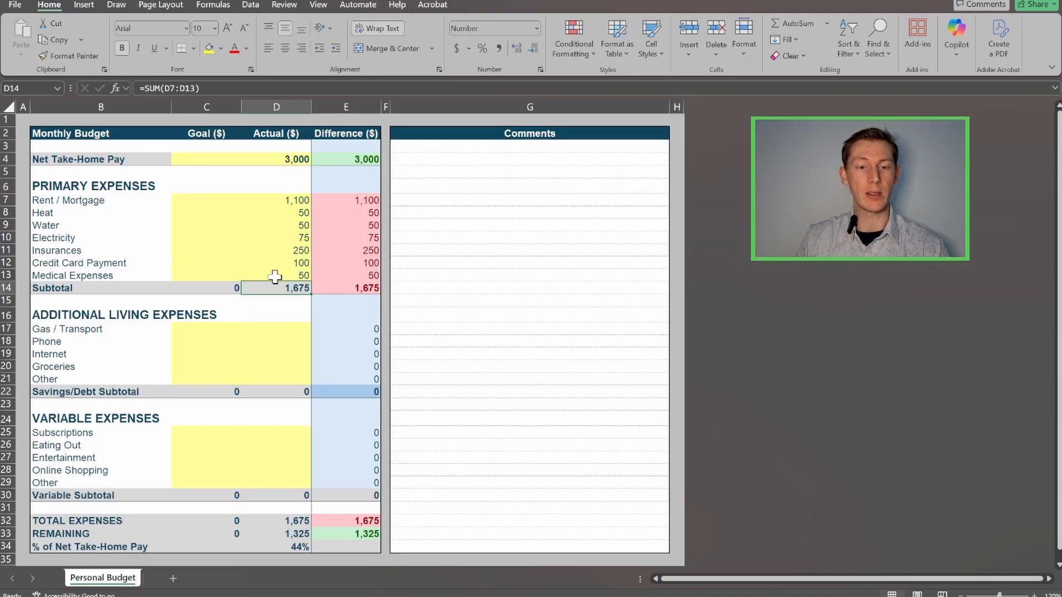
Inspect the Actual column's Total Expenses, Remaining and % of Net Take-Home Pay cells
{"action": "left_click", "coordinate": [285, 522]}
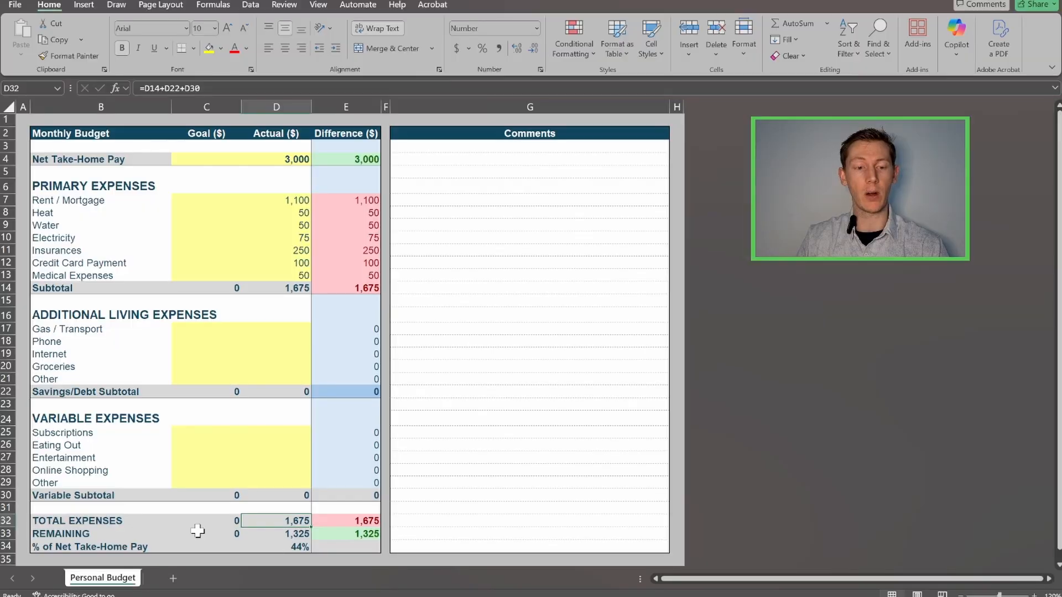
{"action": "left_click", "coordinate": [271, 534]}
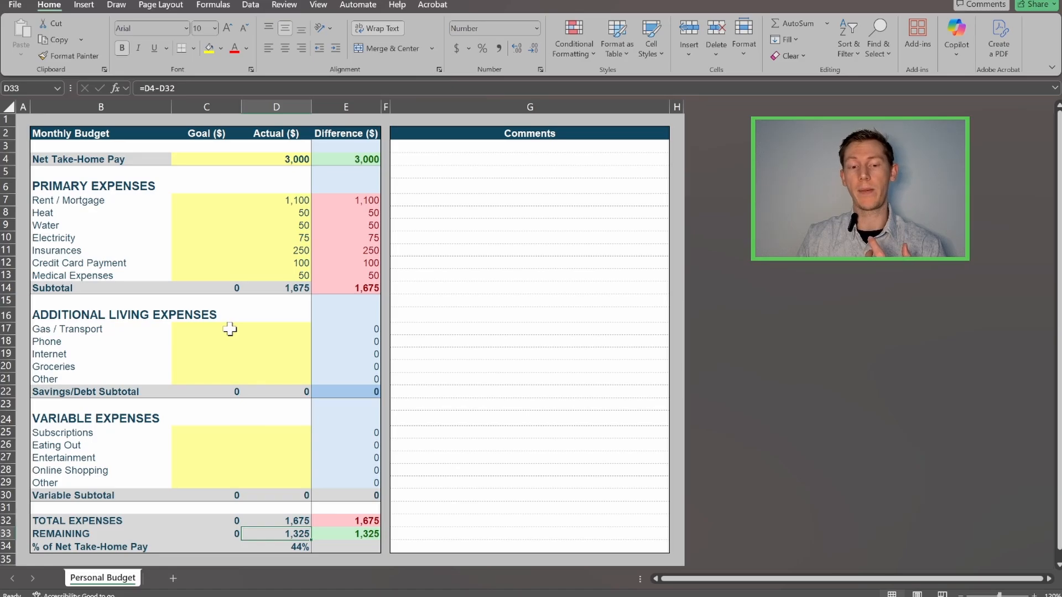
{"action": "left_click", "coordinate": [291, 545]}
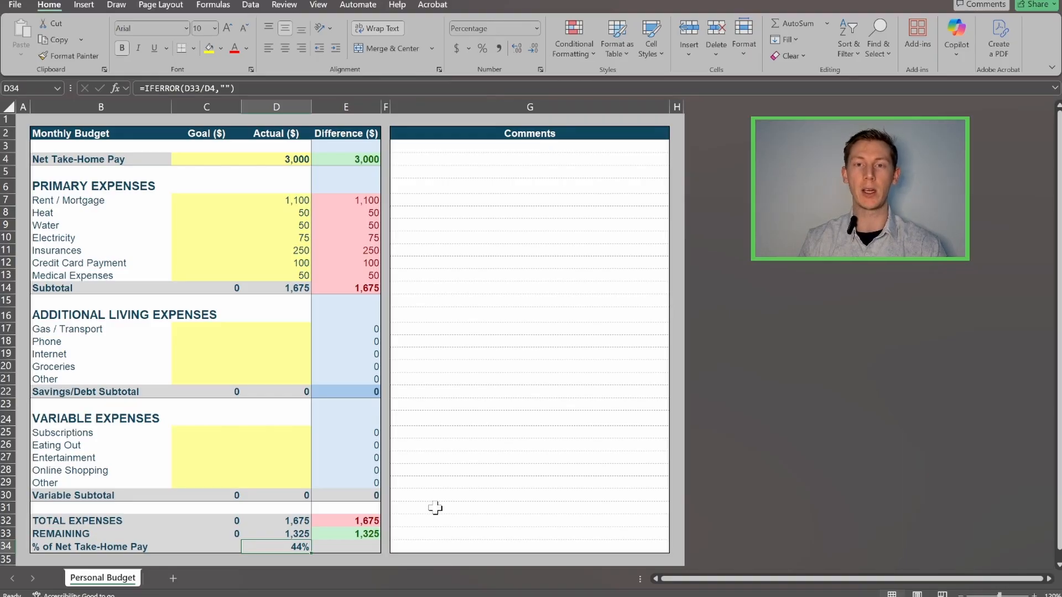
Enter the Actual additional living expenses: 50 each for Gas / Transport, Phone and Internet, and 150 for Groceries
{"action": "key", "text": "Up"}
{"action": "key", "text": "Up"}
{"action": "key", "text": "Up"}
{"action": "key", "text": "Up"}
{"action": "key", "text": "Up"}
{"action": "key", "text": "Up"}
{"action": "key", "text": "Up"}
{"action": "key", "text": "Up"}
{"action": "key", "text": "Up"}
{"action": "key", "text": "Up"}
{"action": "key", "text": "Up"}
{"action": "key", "text": "Up"}
{"action": "key", "text": "Up"}
{"action": "key", "text": "Up"}
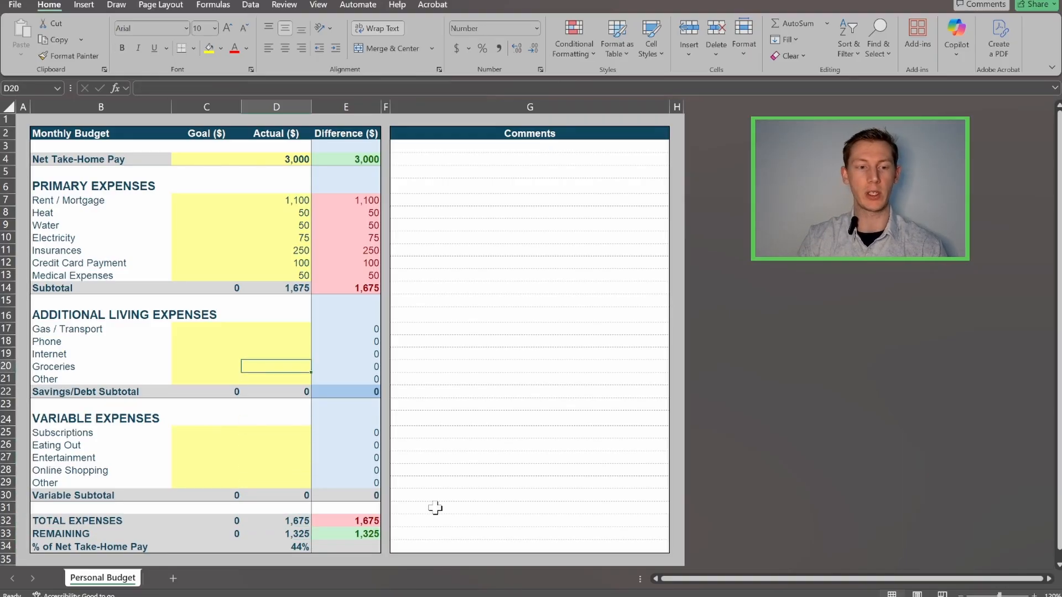
{"action": "key", "text": "Up"}
{"action": "key", "text": "Up"}
{"action": "key", "text": "Up"}
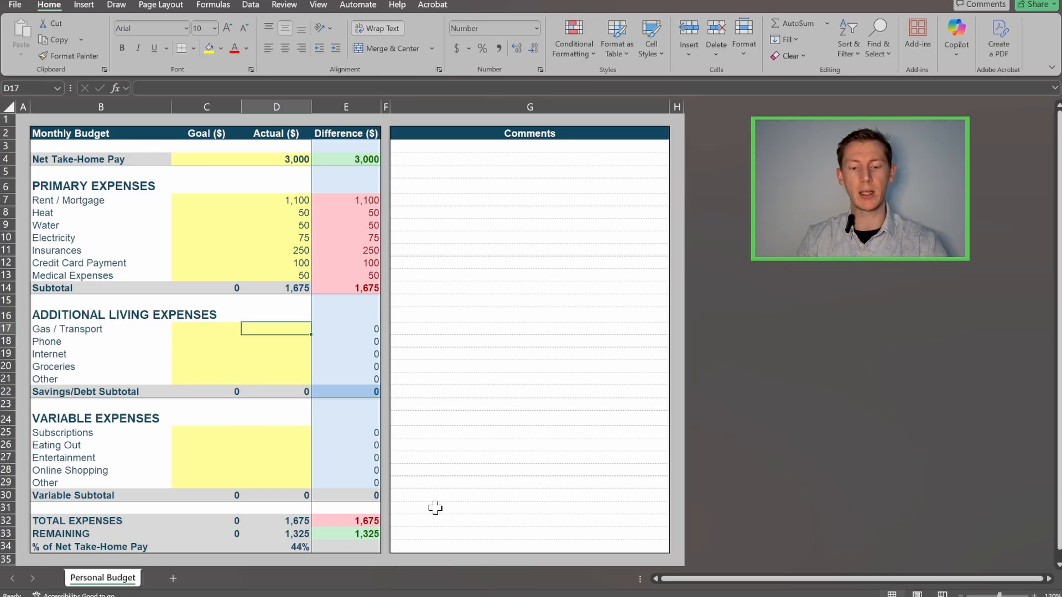
{"action": "type", "text": "50"}
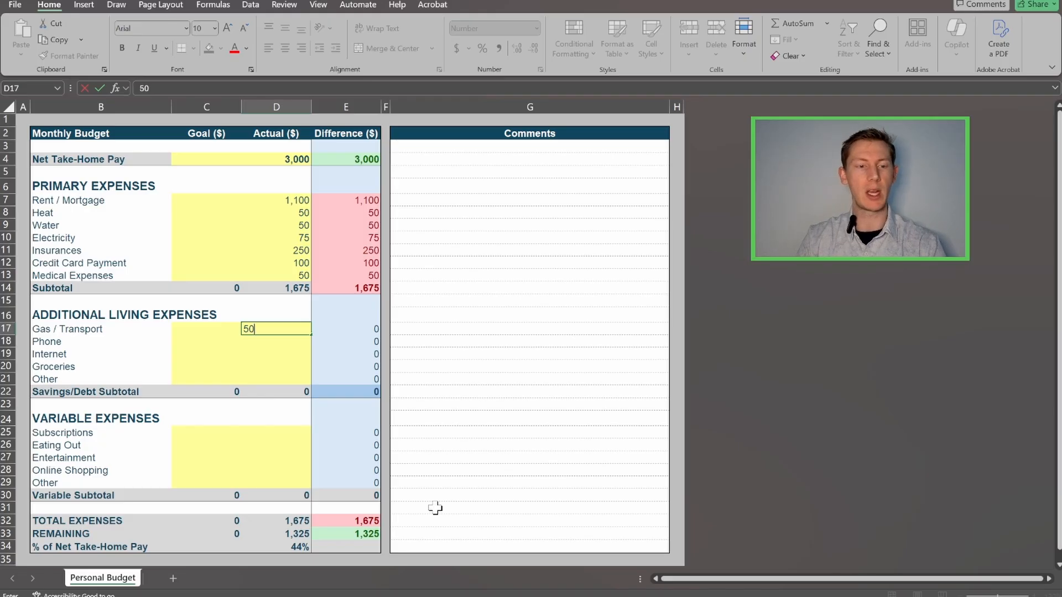
{"action": "key", "text": "Return"}
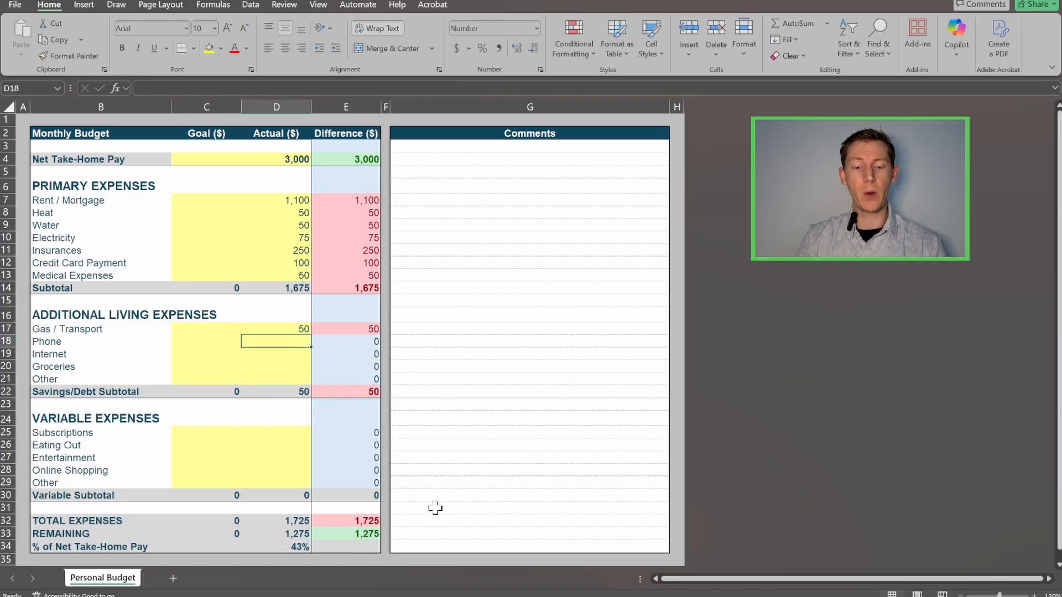
{"action": "type", "text": "50"}
{"action": "key", "text": "Return"}
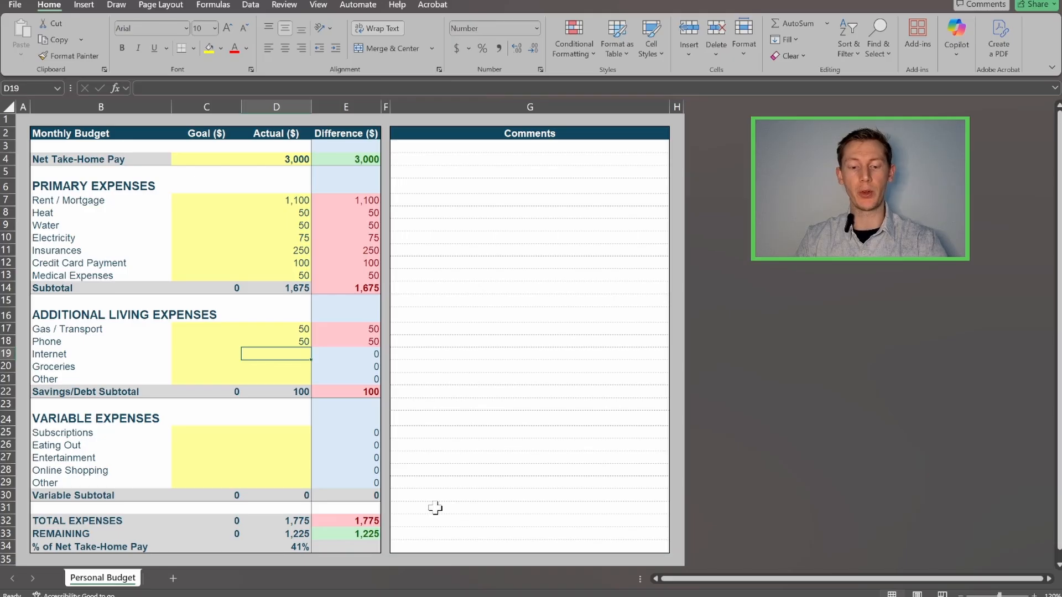
{"action": "type", "text": "50"}
{"action": "key", "text": "Return"}
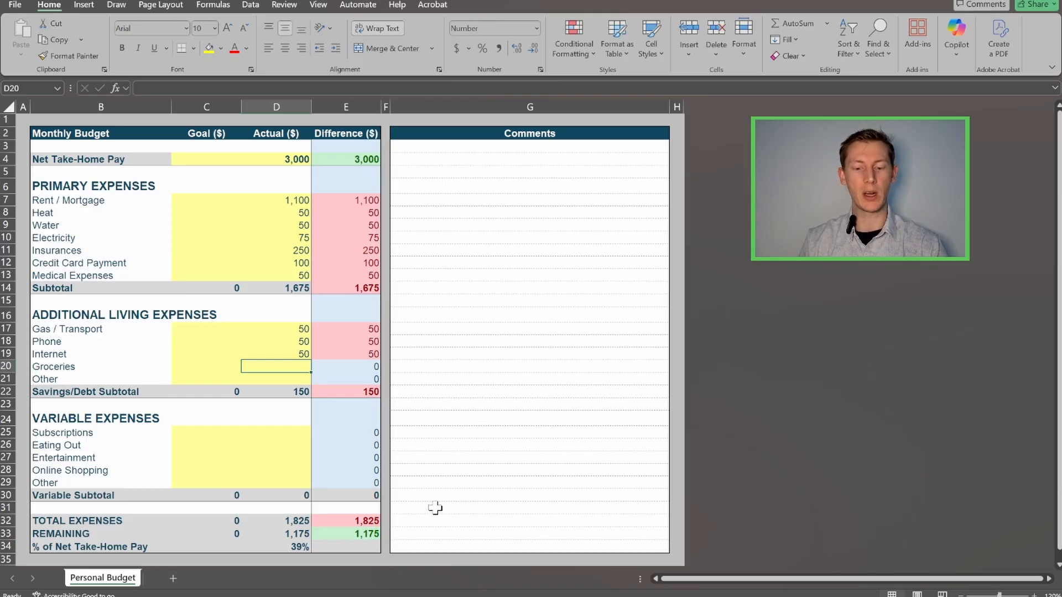
{"action": "type", "text": "0"}
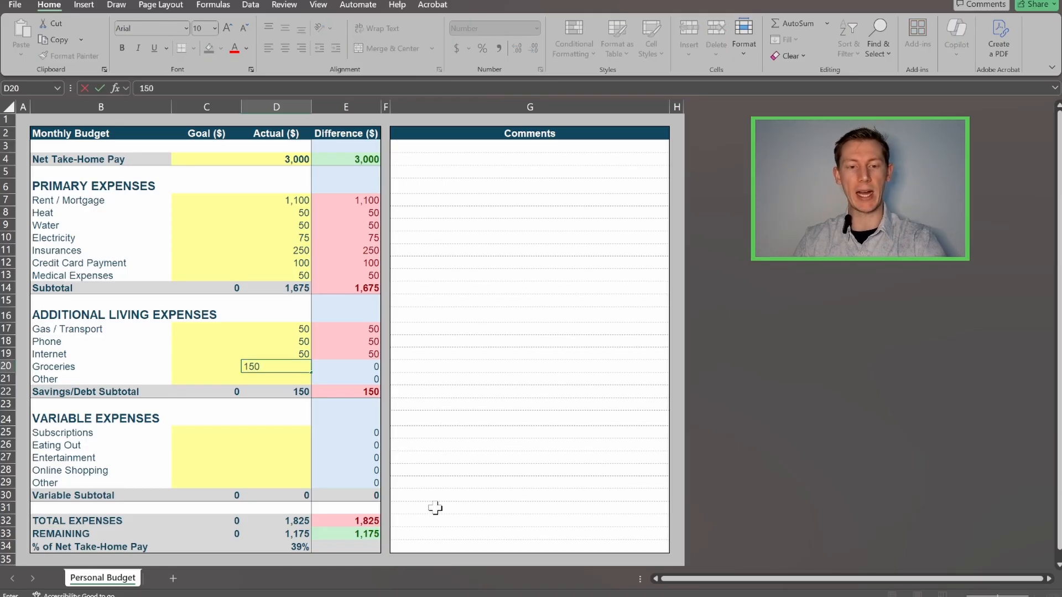
{"action": "key", "text": "Return"}
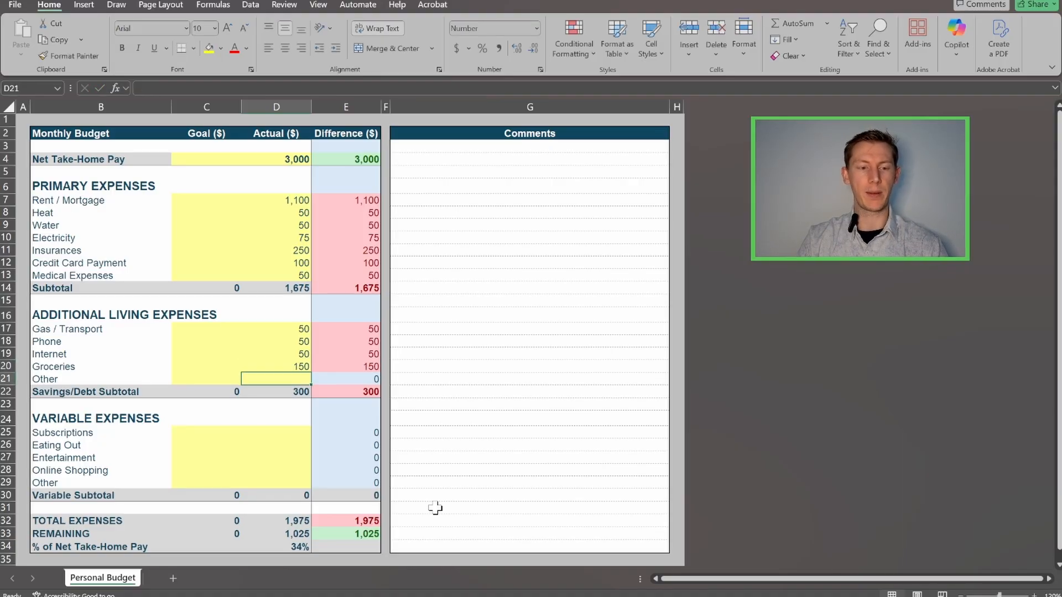
Check the Actual % of Net Take-Home Pay before filling in the variable expenses
{"action": "key", "text": "Down"}
{"action": "key", "text": "Down"}
{"action": "key", "text": "Down"}
{"action": "key", "text": "Down"}
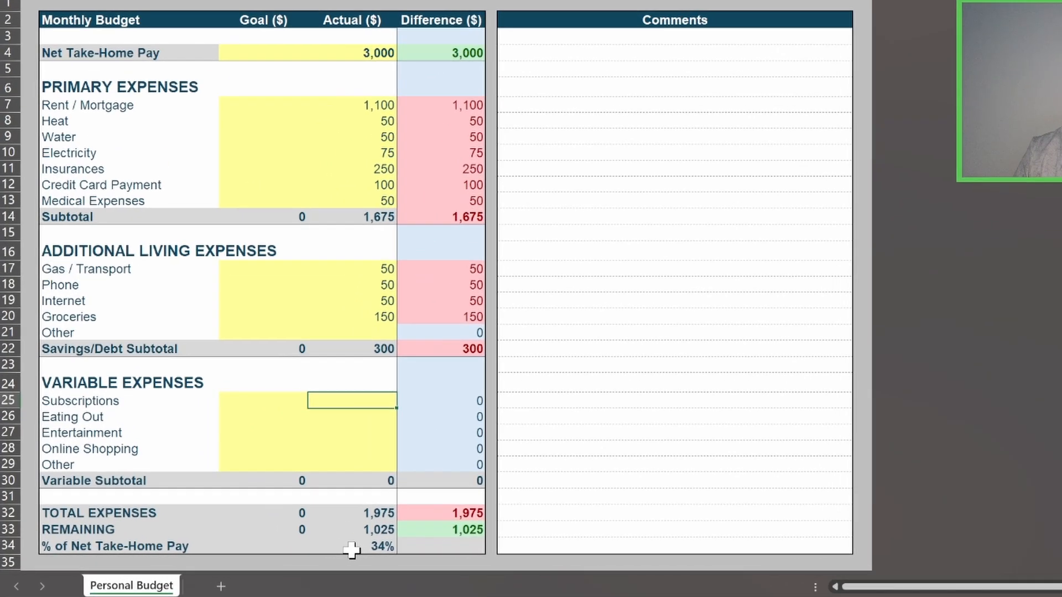
{"action": "left_click", "coordinate": [284, 547]}
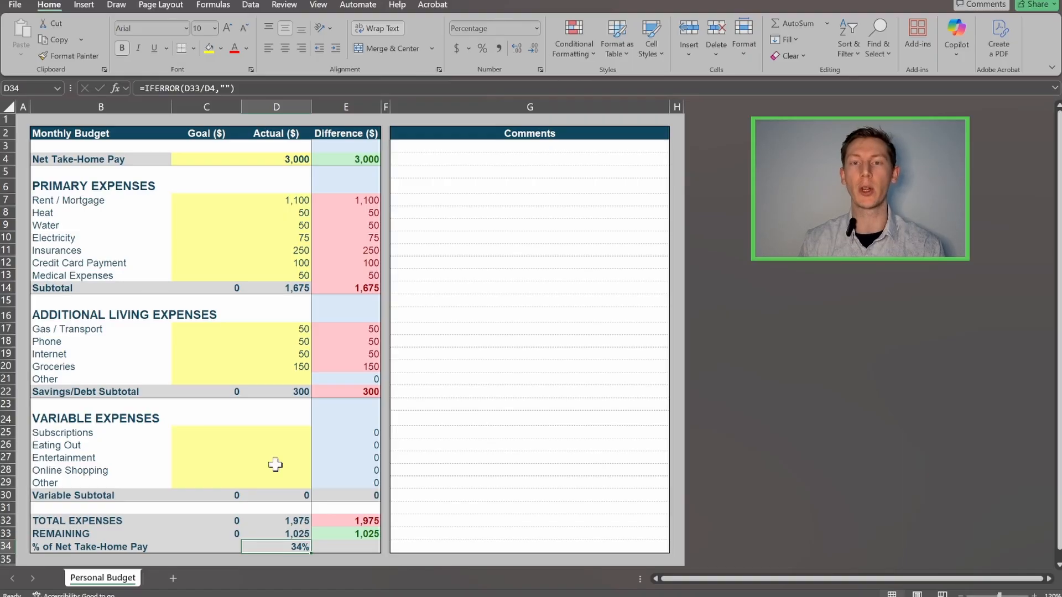
Enter 75 as the Actual amount for Subscriptions
{"action": "left_click", "coordinate": [271, 434]}
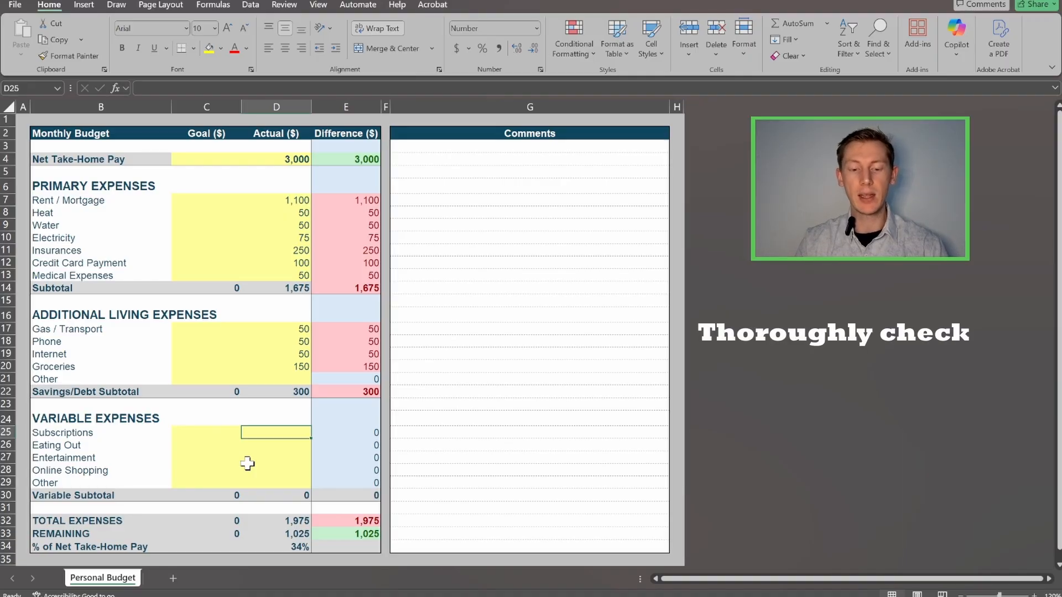
{"action": "type", "text": "75"}
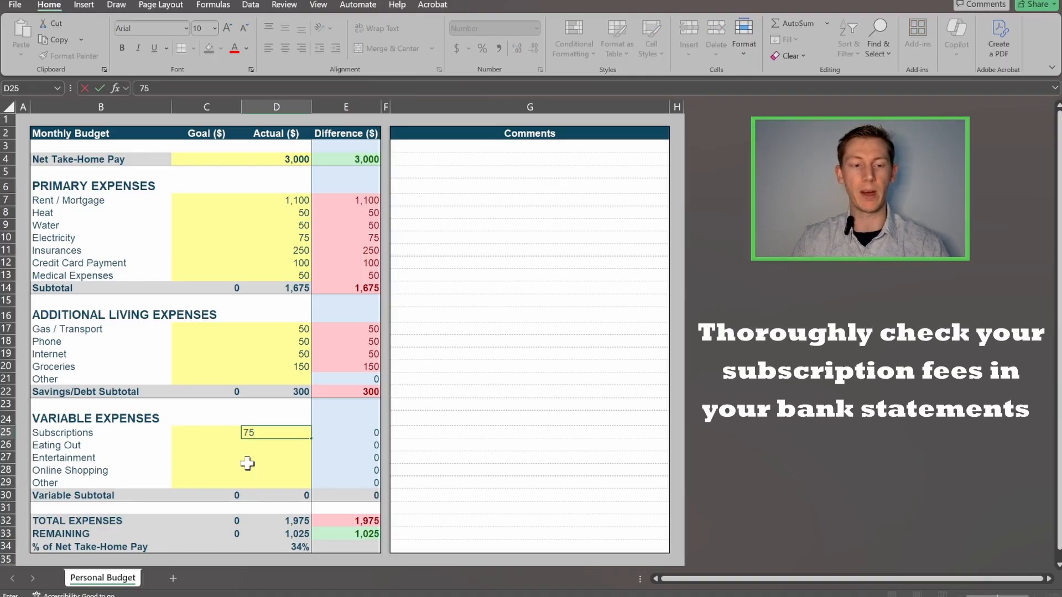
{"action": "key", "text": "Return"}
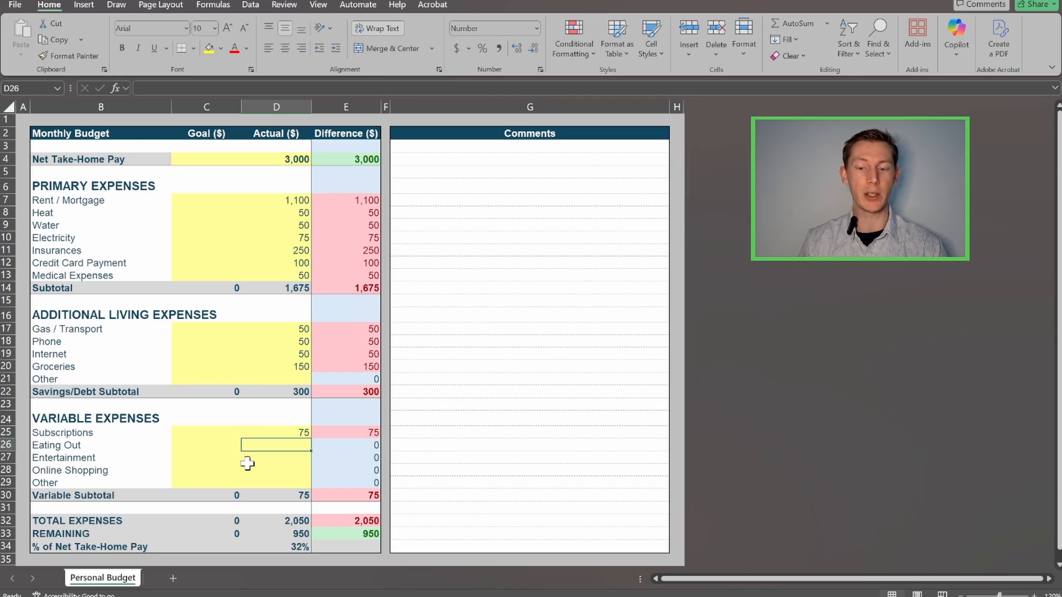
Enter the Actual variable expenses: 120 for Subscriptions, 150 for Eating Out, 50 for Entertainment and 75 for Online Shopping
{"action": "key", "text": "Up"}
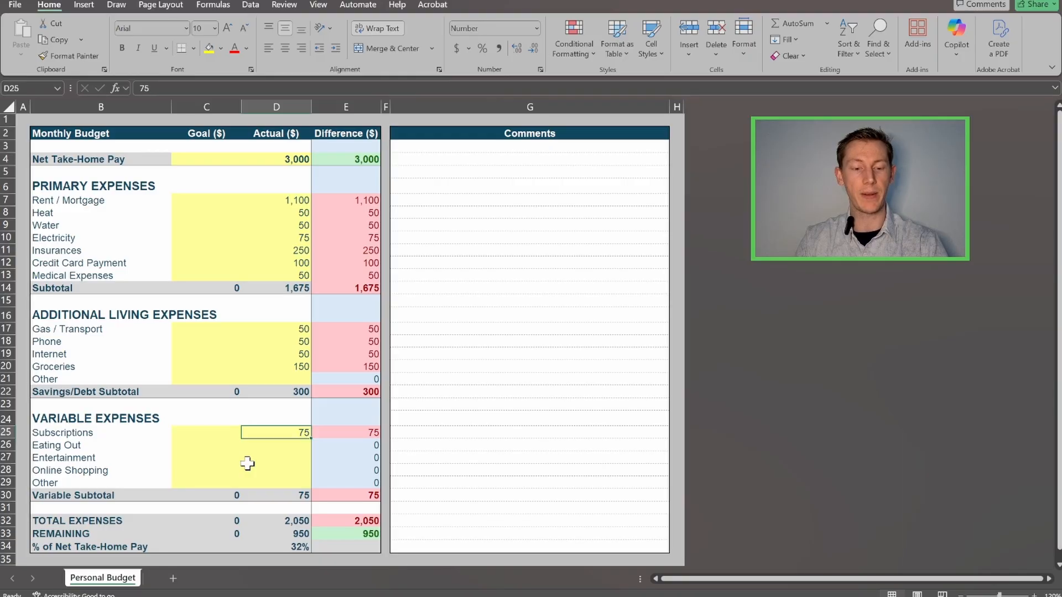
{"action": "type", "text": "120"}
{"action": "key", "text": "Return"}
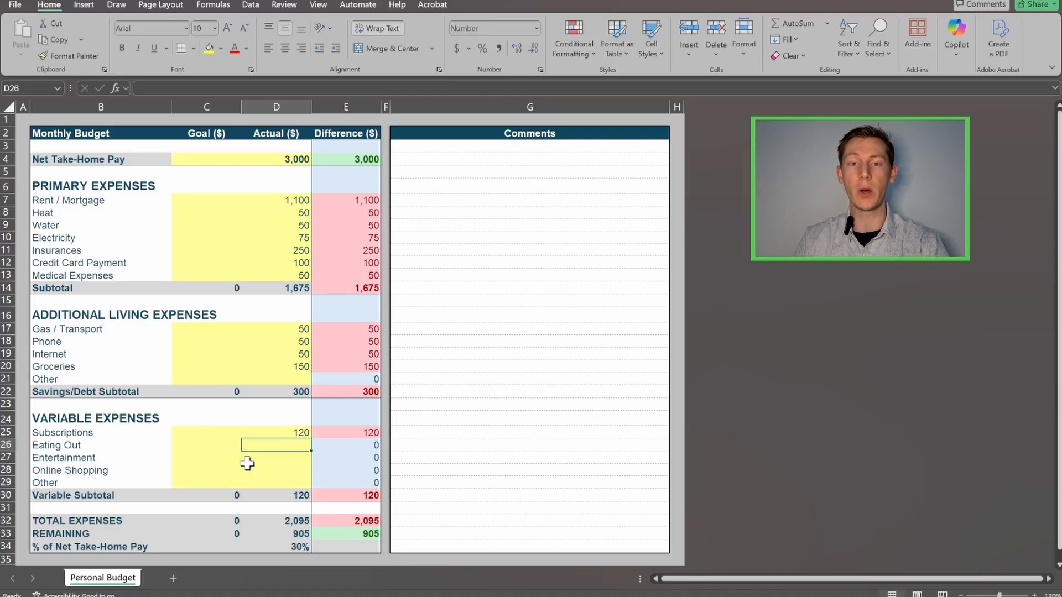
{"action": "type", "text": "150"}
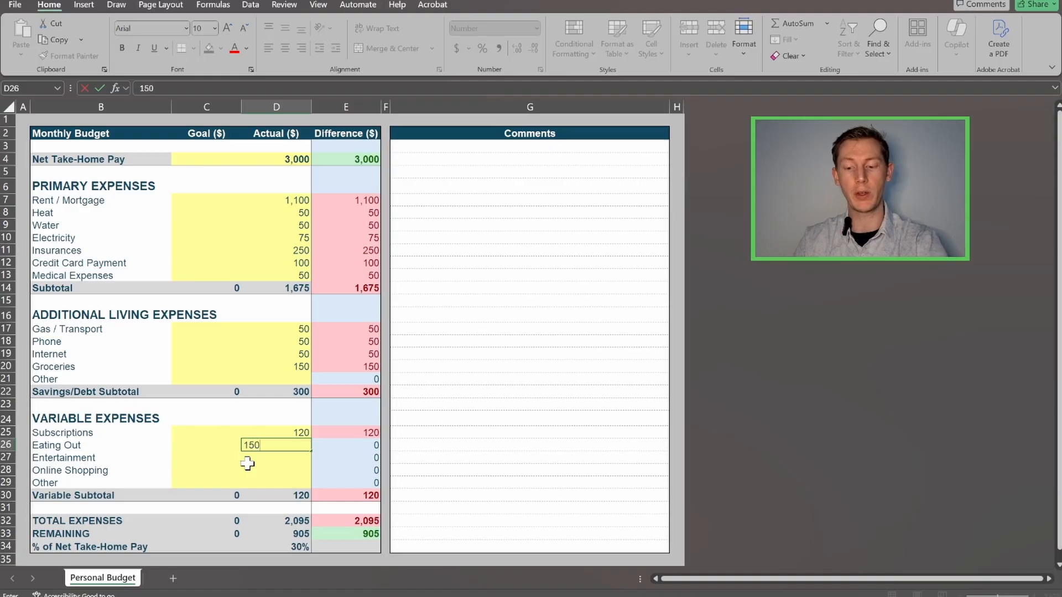
{"action": "key", "text": "Return"}
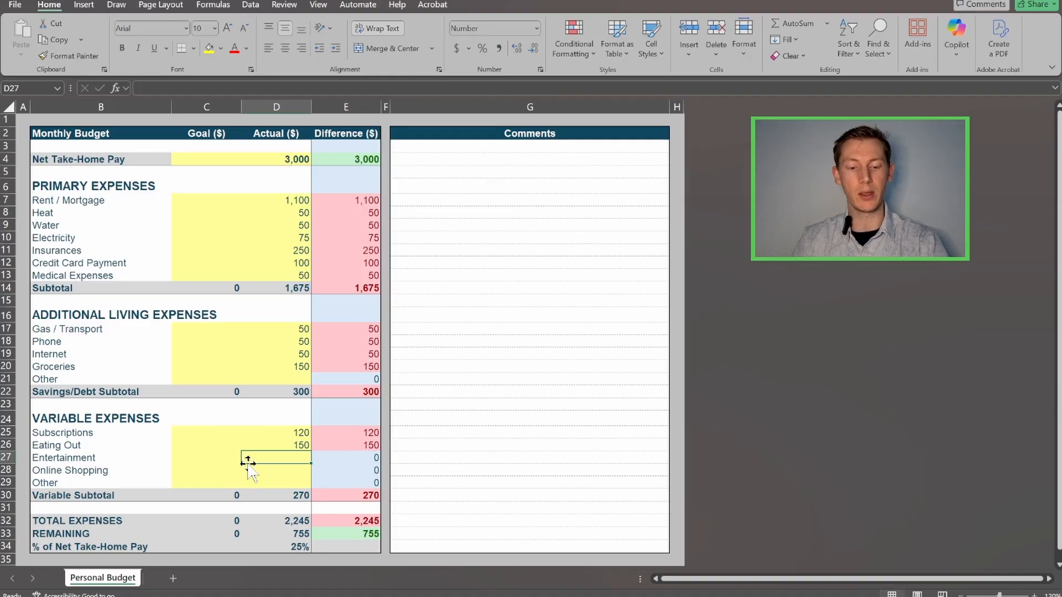
{"action": "type", "text": "50"}
{"action": "key", "text": "Return"}
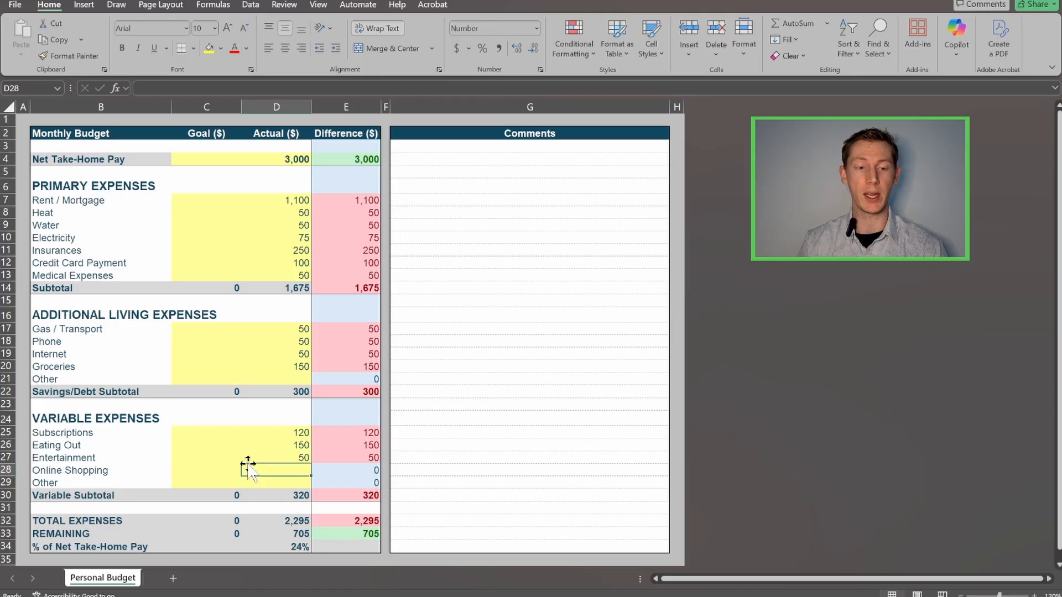
{"action": "type", "text": "75"}
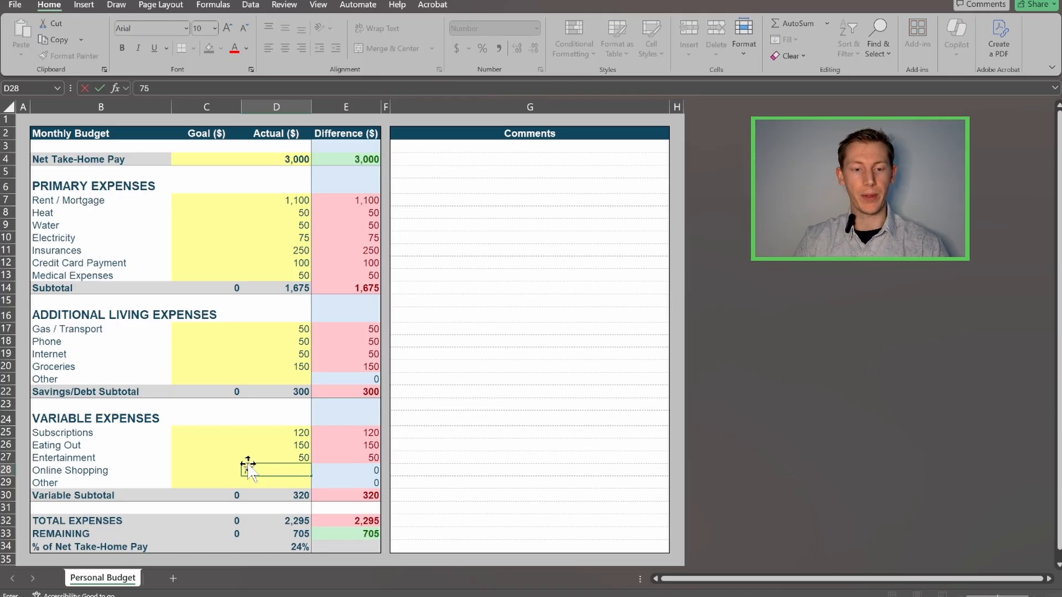
{"action": "key", "text": "Return"}
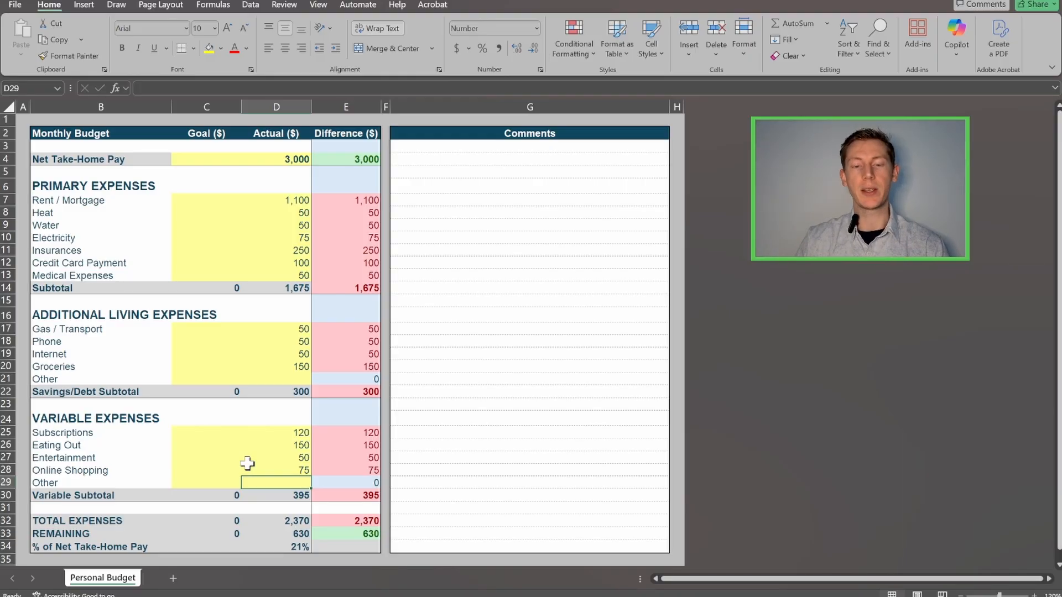
Review the Actual variable expenses from Subscriptions to Online Shopping and the Actual % of Net Take-Home Pay
{"action": "left_click_drag", "start_coordinate": [279, 432], "coordinate": [279, 470]}
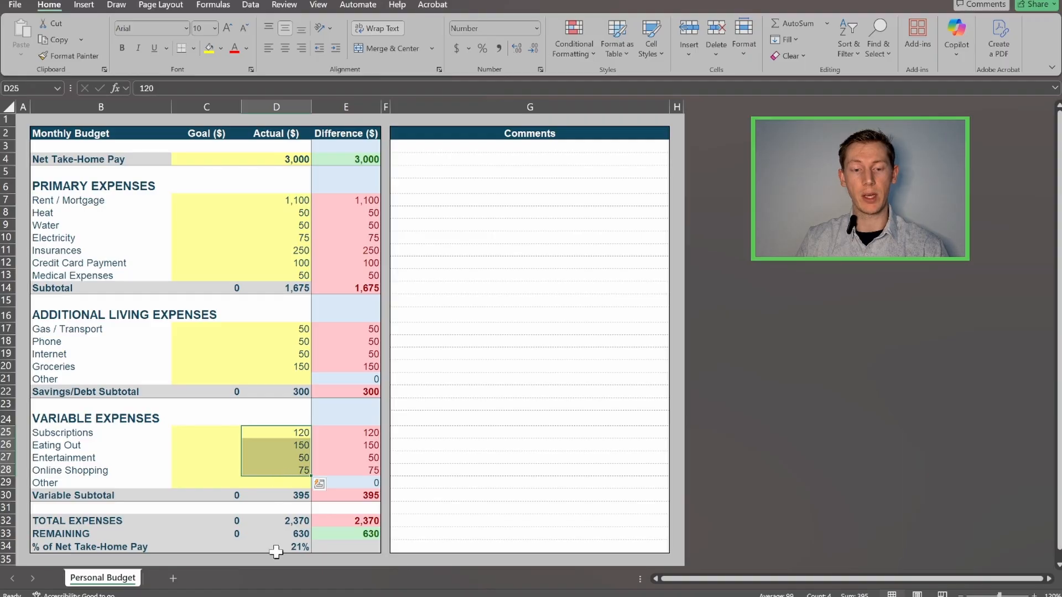
{"action": "left_click", "coordinate": [276, 548]}
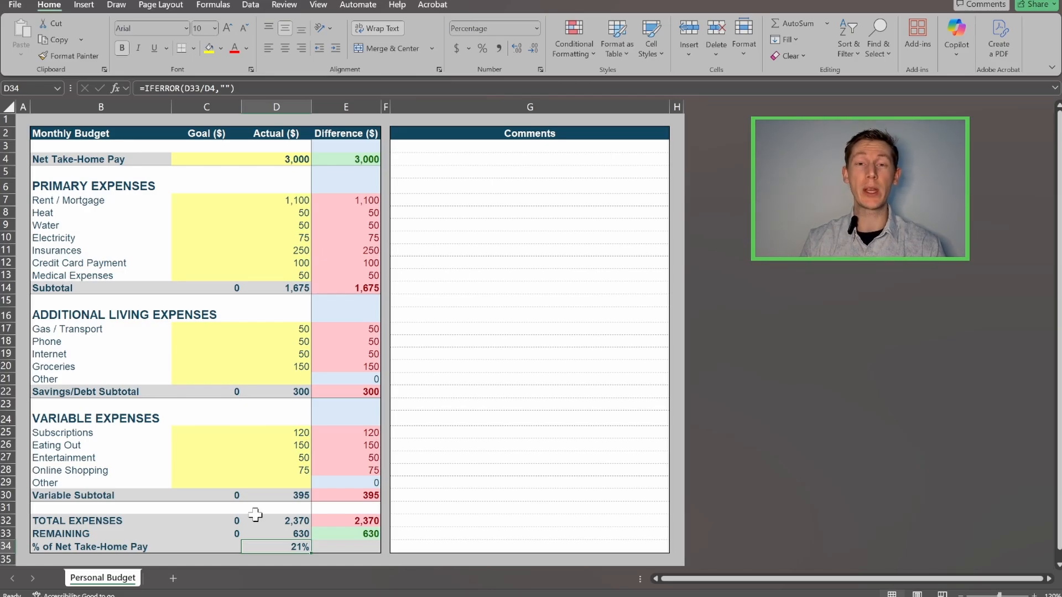
Enter 3000 as the Goal amount for Net Take-Home Pay
{"action": "left_click", "coordinate": [206, 160]}
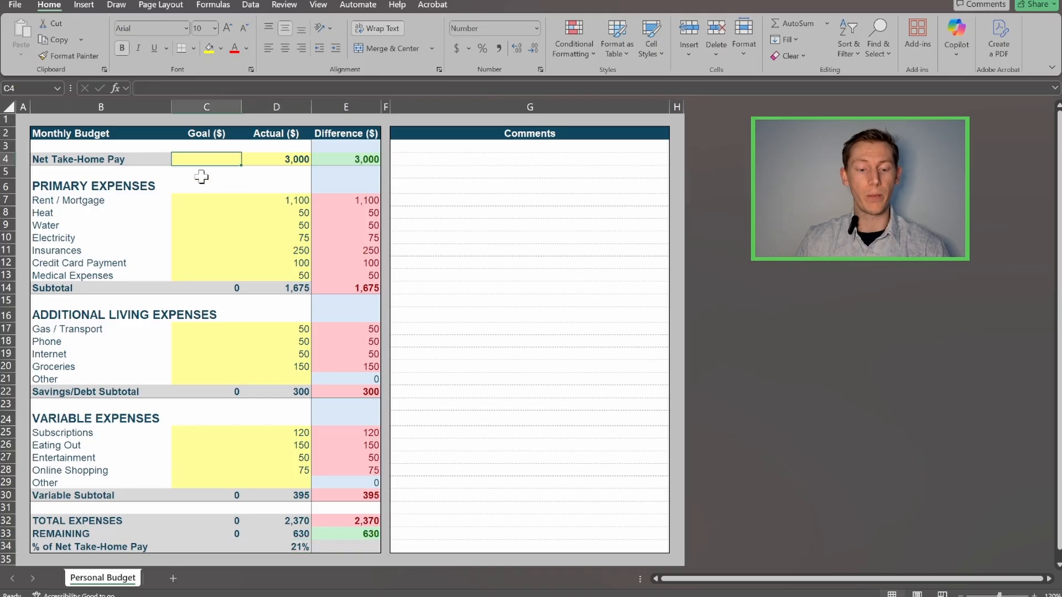
{"action": "type", "text": "3,000"}
{"action": "key", "text": "Return"}
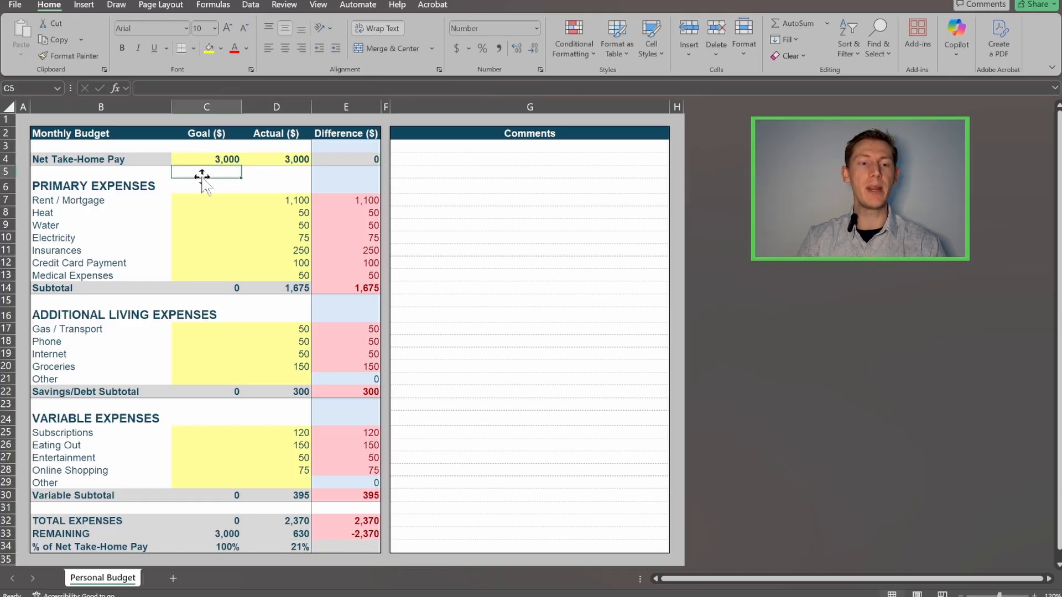
{"action": "key", "text": "Up"}
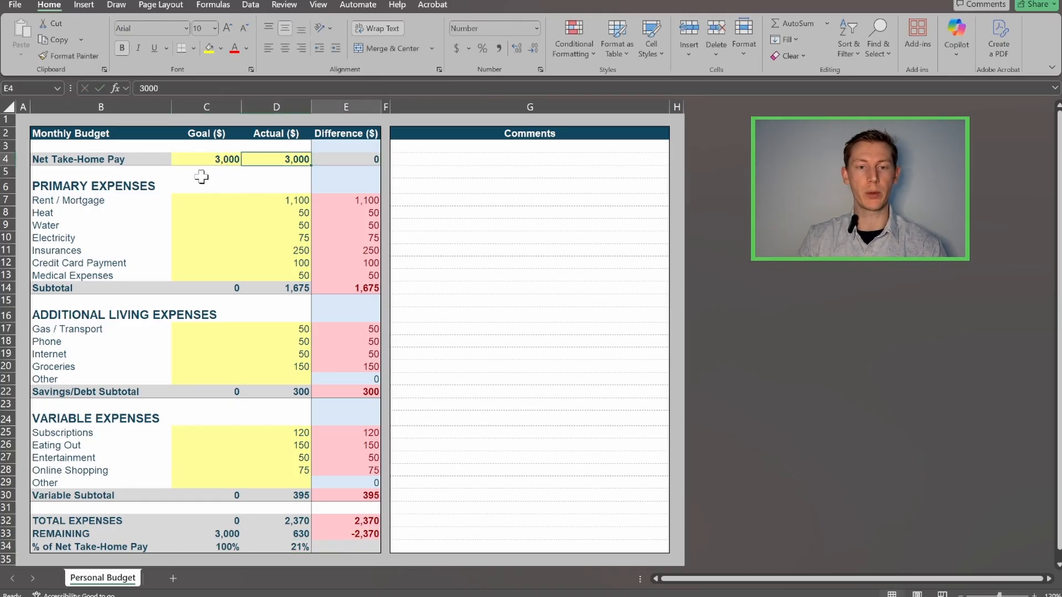
Enter the Goal amounts 1100 for Rent / Mortgage, 50 for Heat, 50 for Water and 75 for Electricity
{"action": "key", "text": "Down"}
{"action": "key", "text": "Down"}
{"action": "key", "text": "Down"}
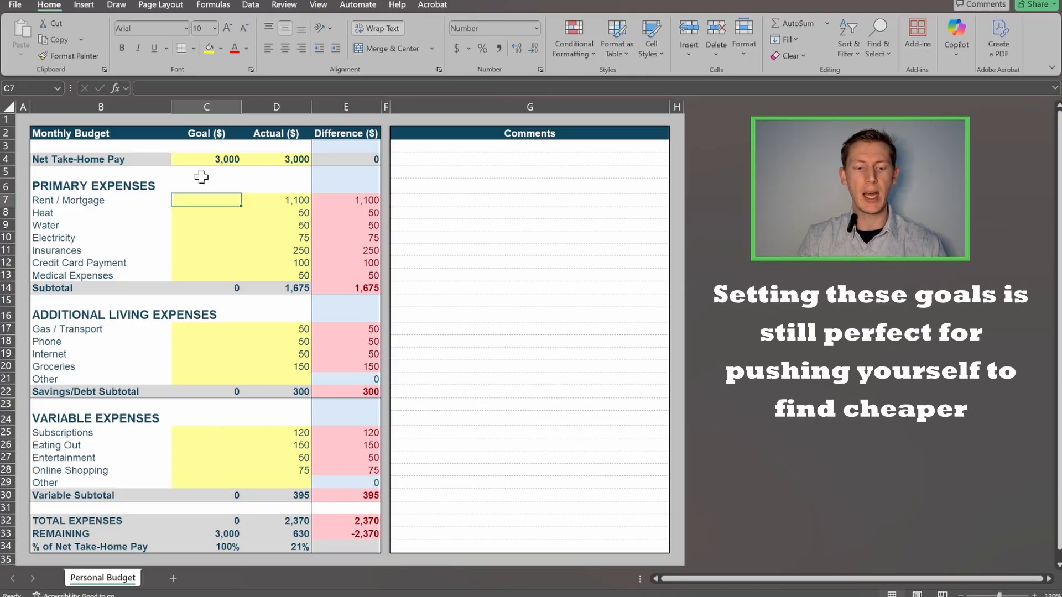
{"action": "type", "text": "1100"}
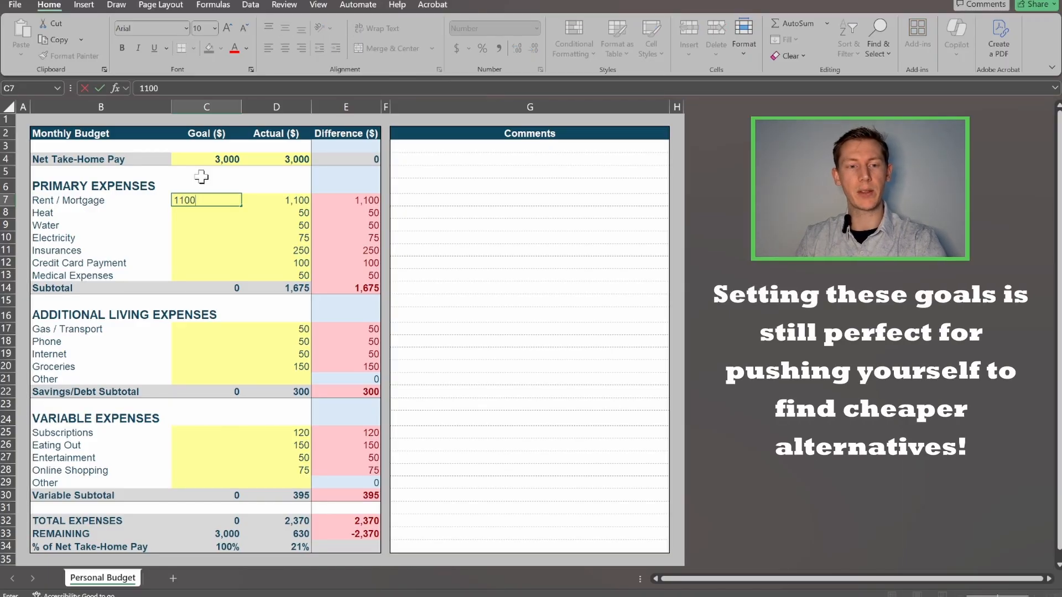
{"action": "key", "text": "Return"}
{"action": "type", "text": "50"}
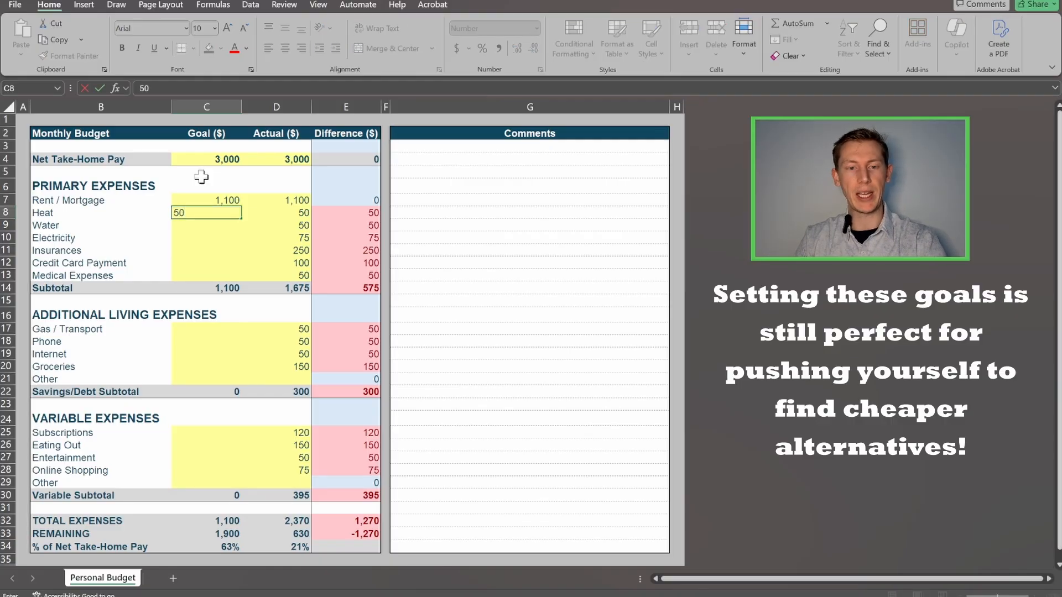
{"action": "key", "text": "Return"}
{"action": "type", "text": "50"}
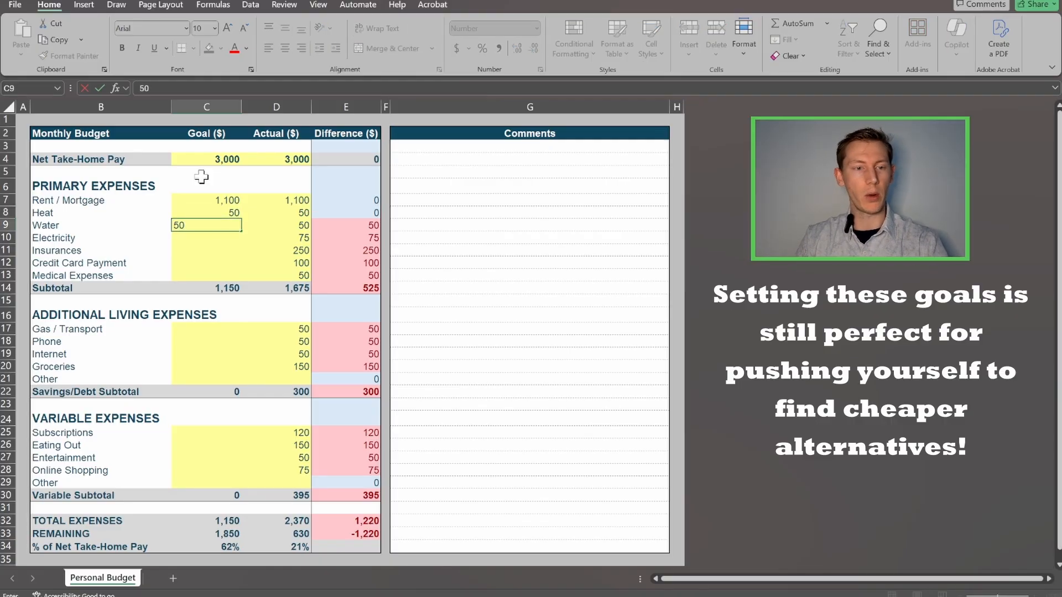
{"action": "key", "text": "Return"}
{"action": "type", "text": "75"}
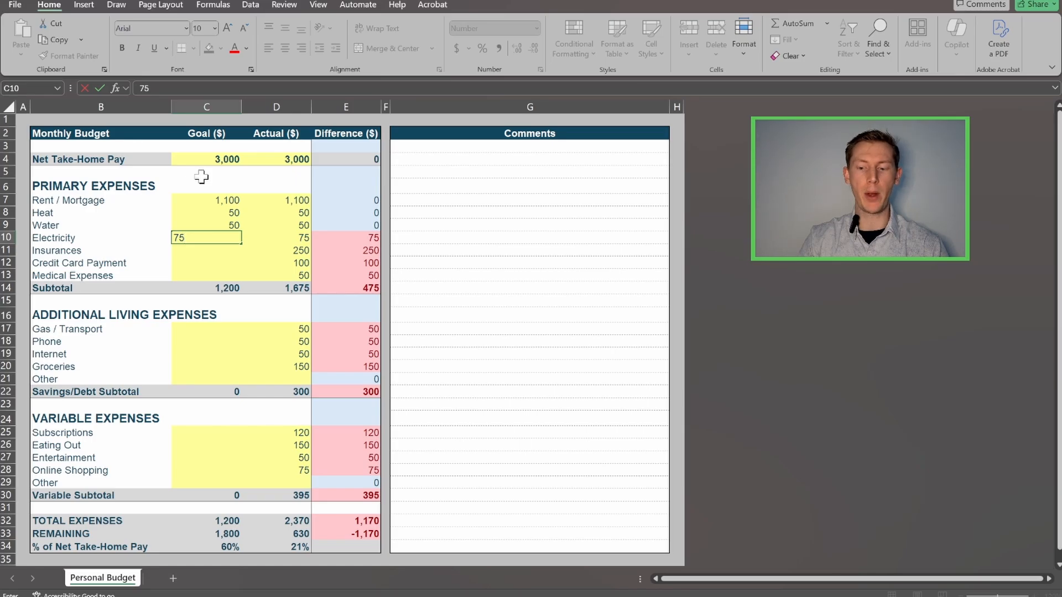
{"action": "key", "text": "Return"}
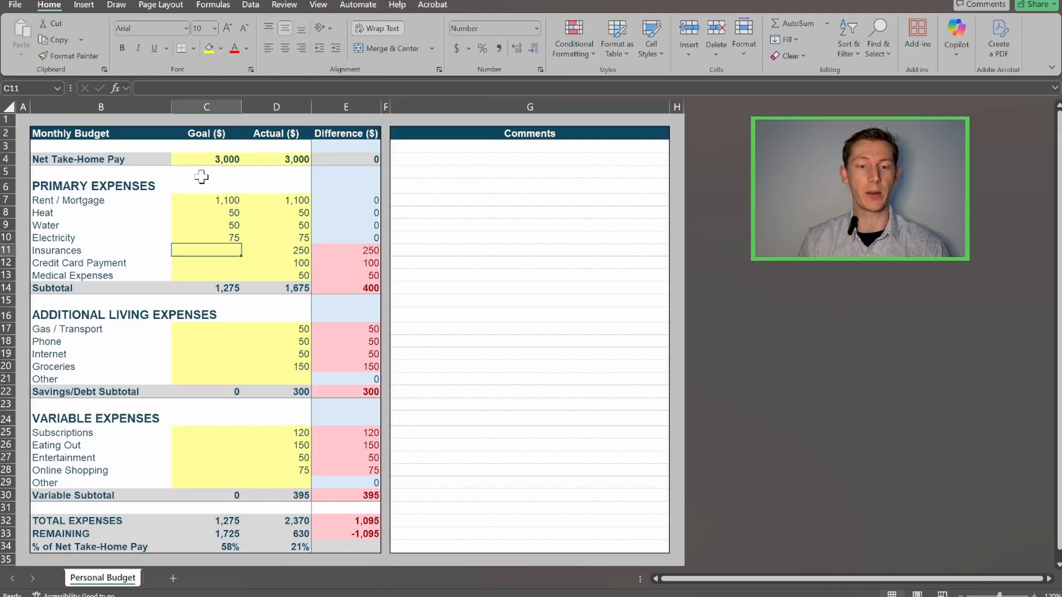
Enter the Goal amounts 225 for Insurances, 70 for Credit Card Payment and 50 for Medical Expenses
{"action": "type", "text": "225"}
{"action": "key", "text": "Return"}
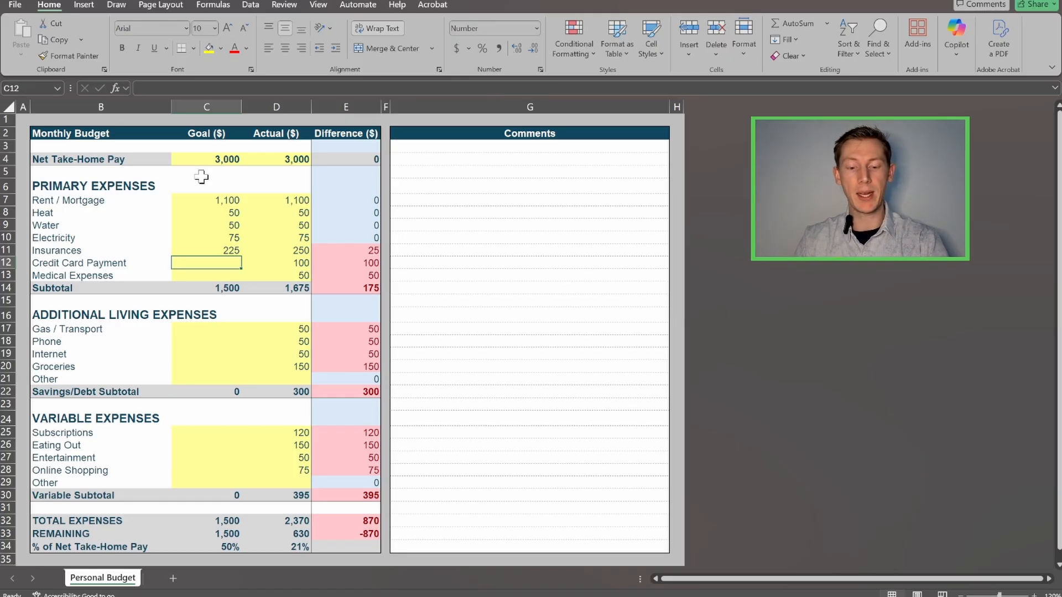
{"action": "type", "text": "70"}
{"action": "key", "text": "Return"}
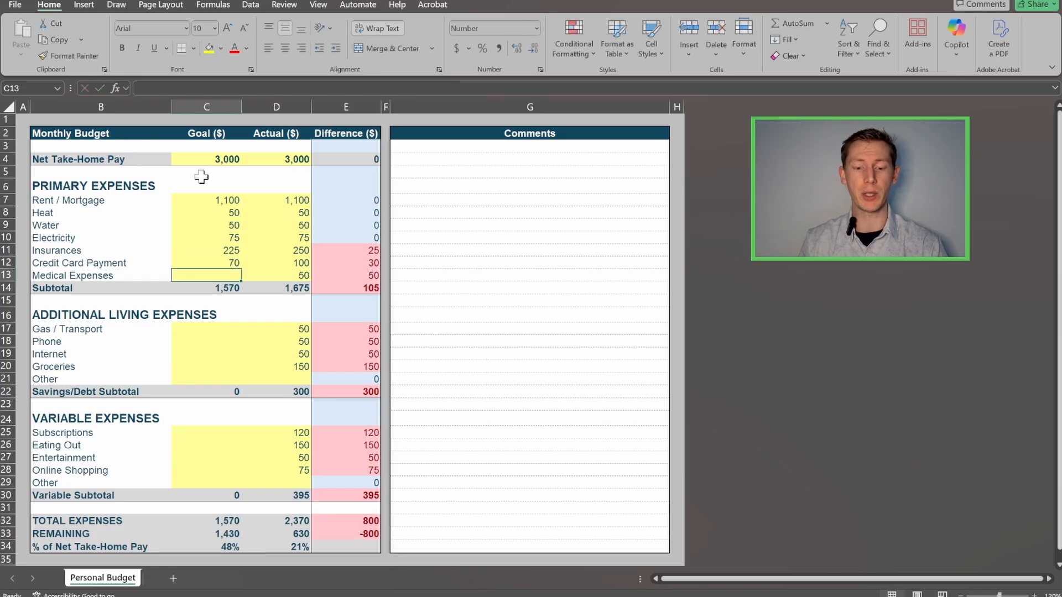
{"action": "type", "text": "50"}
{"action": "key", "text": "Return"}
Enter the Goal additional living expenses: 50 each for Gas / Transport, Phone and Internet, and 125 for Groceries
{"action": "key", "text": "Return"}
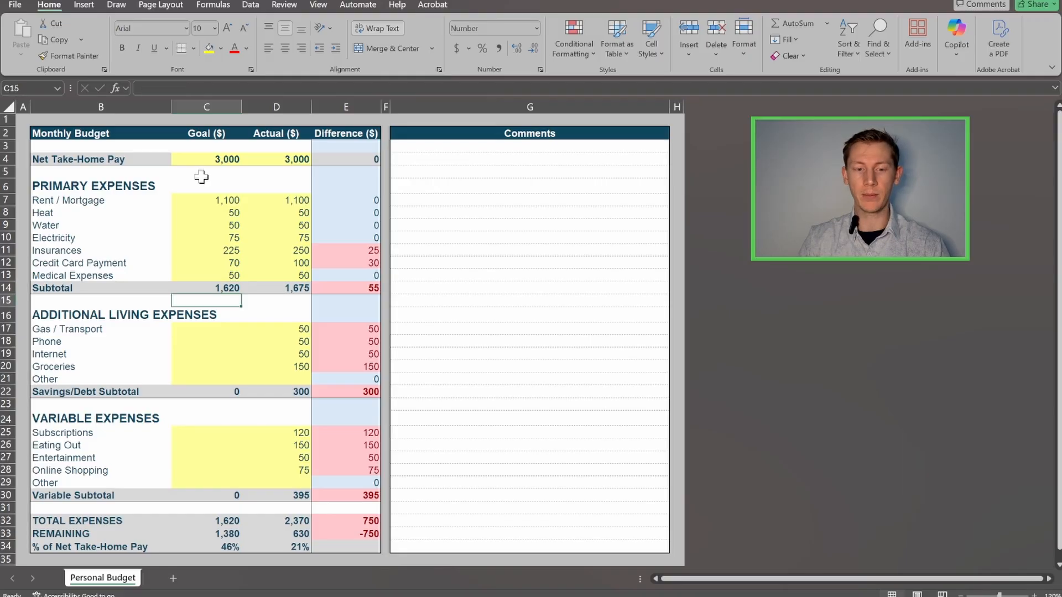
{"action": "key", "text": "Down"}
{"action": "key", "text": "Down"}
{"action": "key", "text": "Down"}
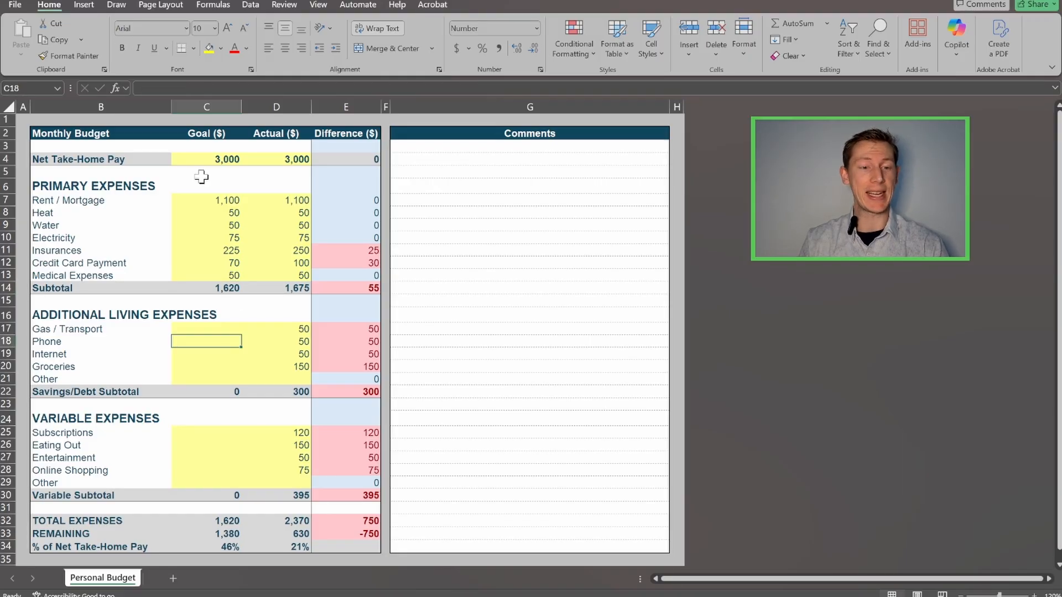
{"action": "key", "text": "Up"}
{"action": "type", "text": "50"}
{"action": "key", "text": "Return"}
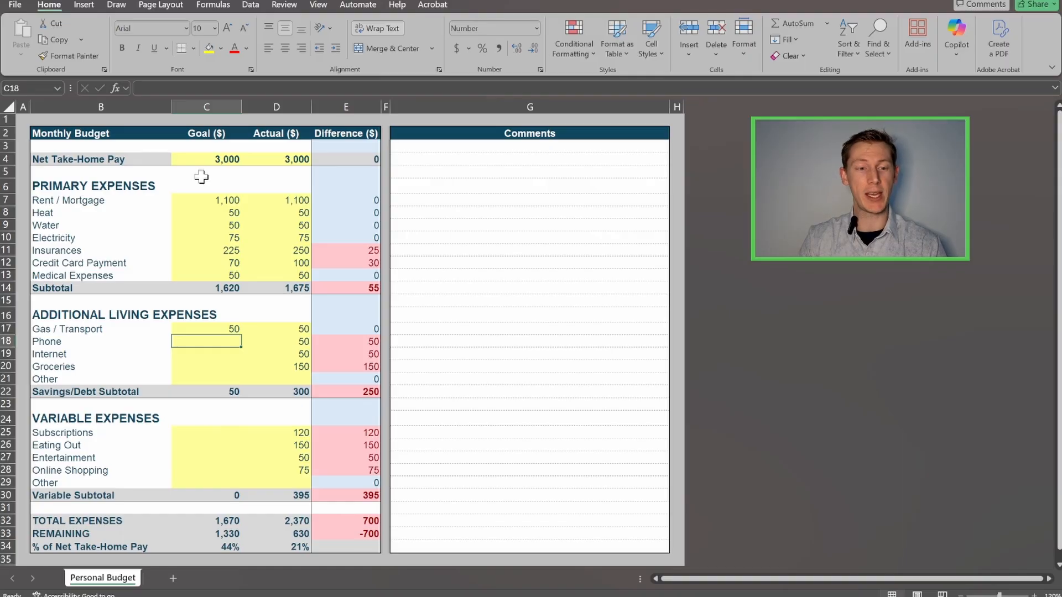
{"action": "type", "text": "50"}
{"action": "key", "text": "Return"}
{"action": "type", "text": "50"}
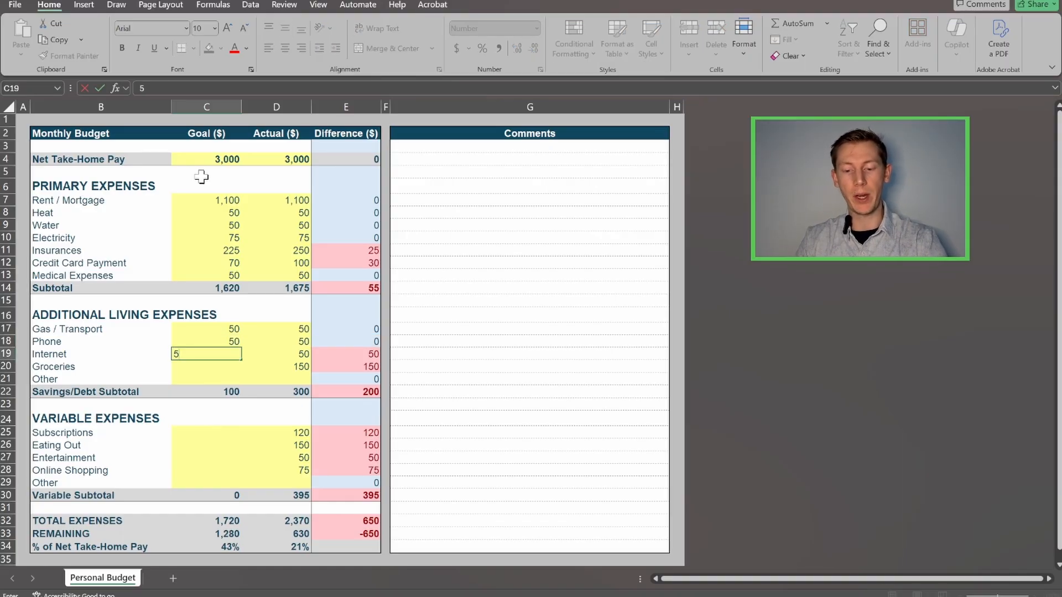
{"action": "key", "text": "Return"}
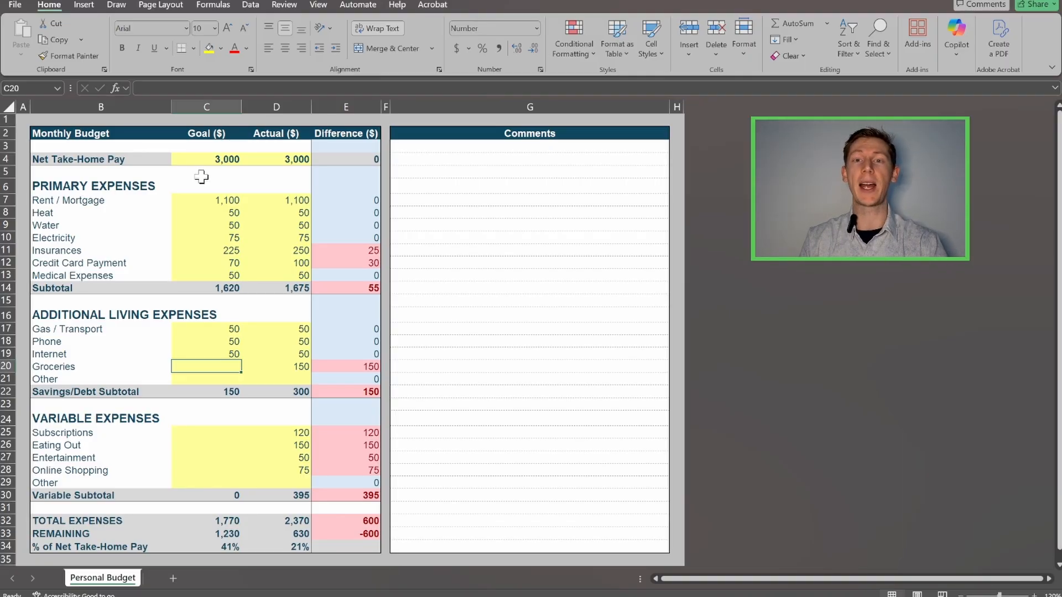
{"action": "type", "text": "125"}
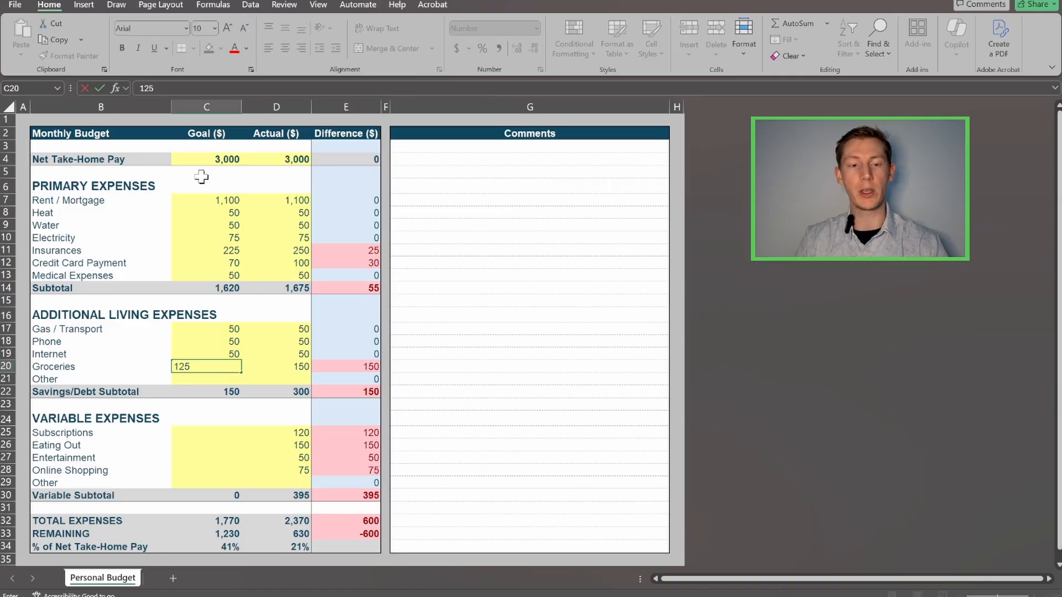
{"action": "key", "text": "Return"}
{"action": "key", "text": "Up"}
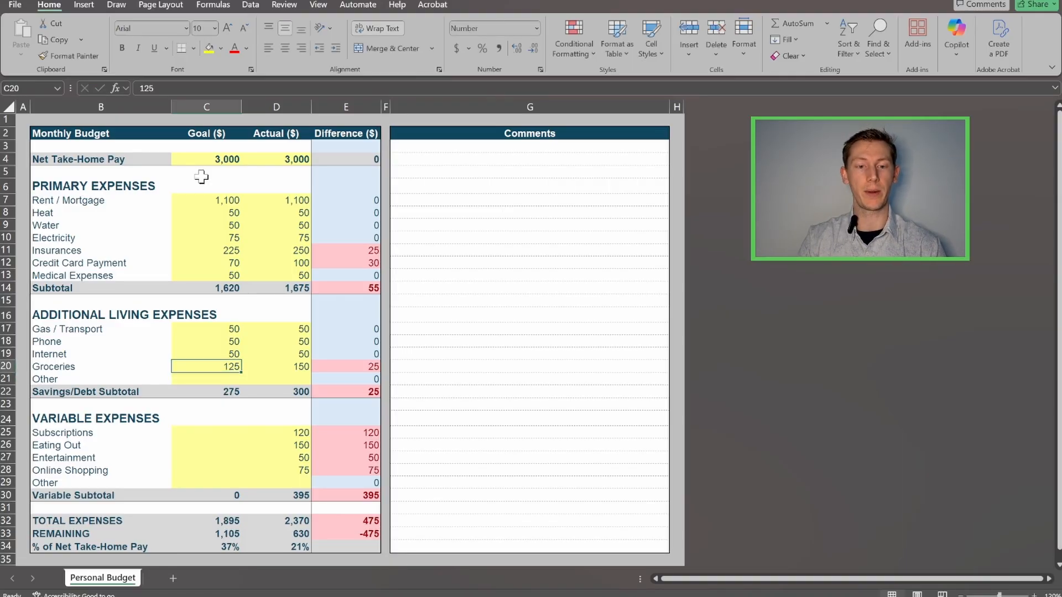
Enter the Goal variable expenses: 40 for Subscriptions, 120 for Eating Out, 50 for Entertainment and 40 for Online Shopping
{"action": "key", "text": "Down"}
{"action": "key", "text": "Down"}
{"action": "key", "text": "Down"}
{"action": "key", "text": "Down"}
{"action": "key", "text": "Down"}
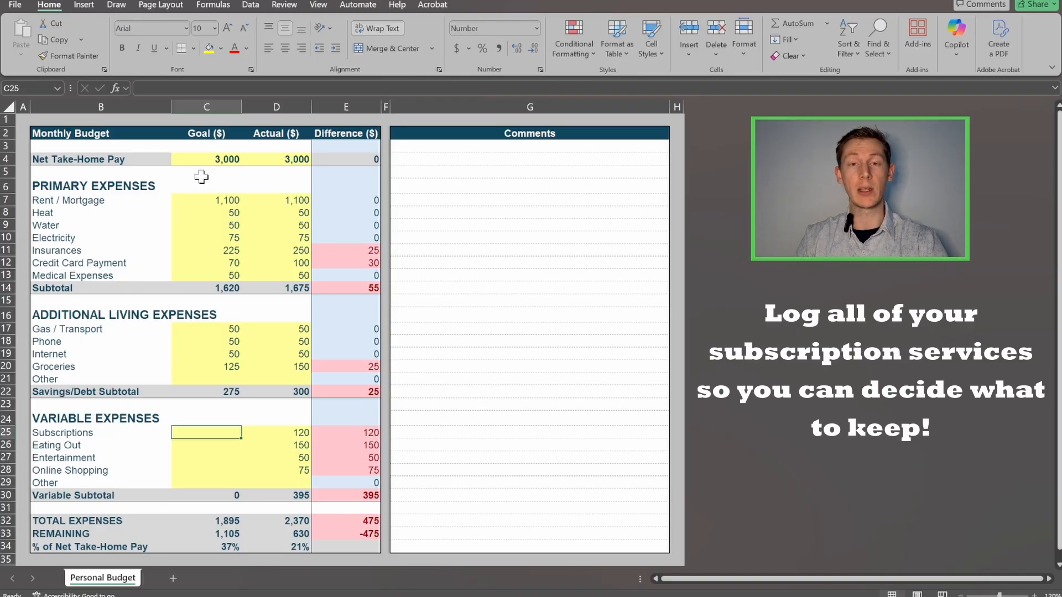
{"action": "type", "text": "40"}
{"action": "key", "text": "Return"}
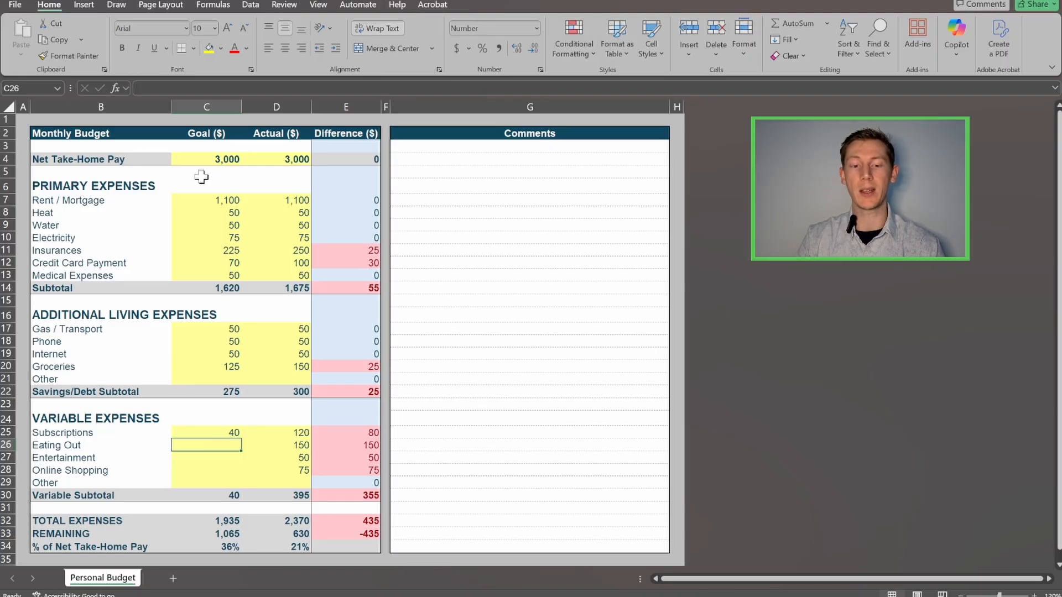
{"action": "type", "text": "120"}
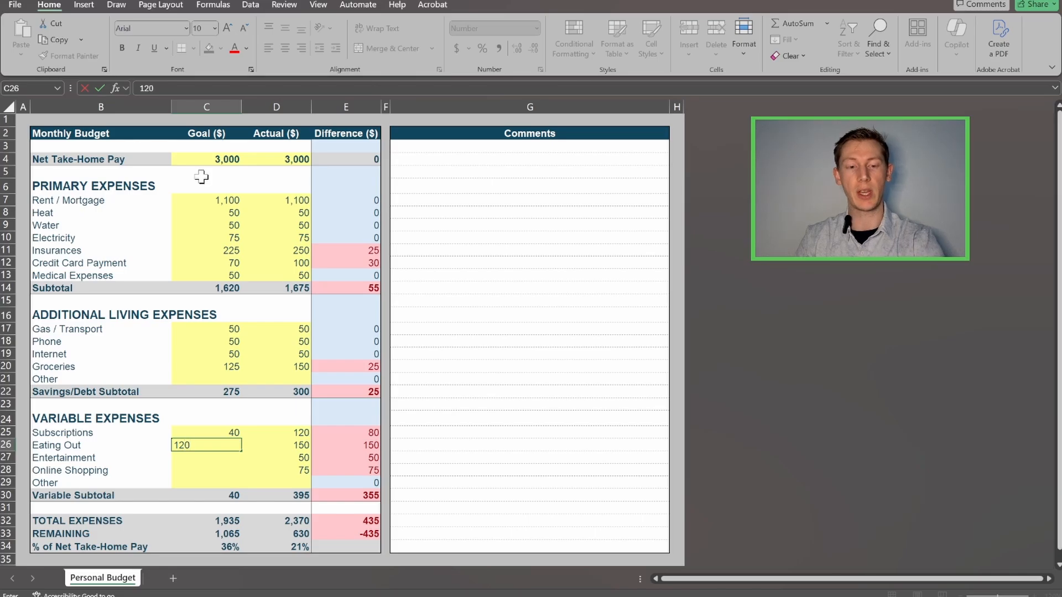
{"action": "key", "text": "Return"}
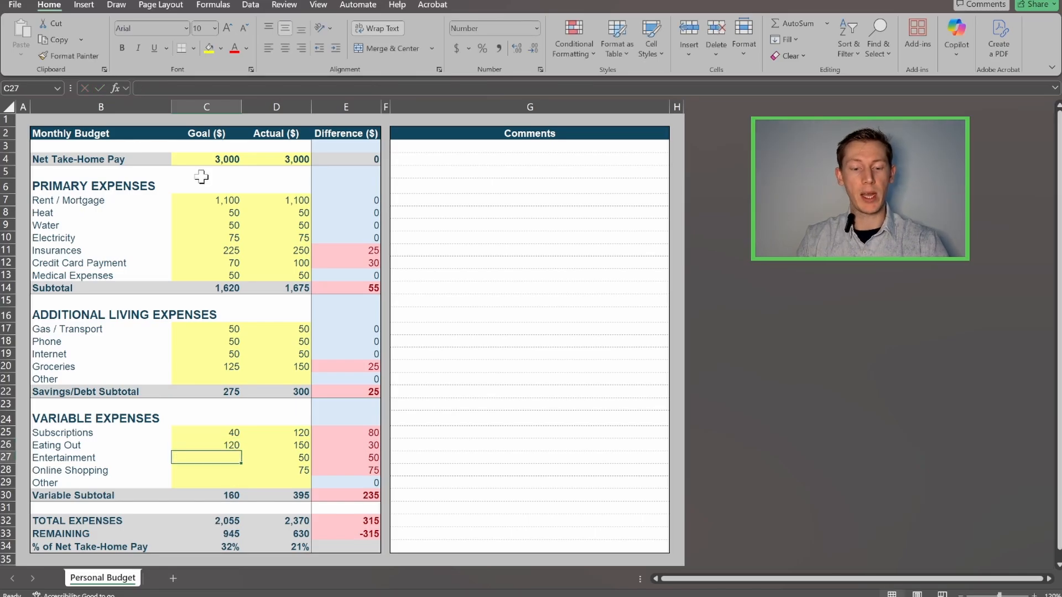
{"action": "type", "text": "50"}
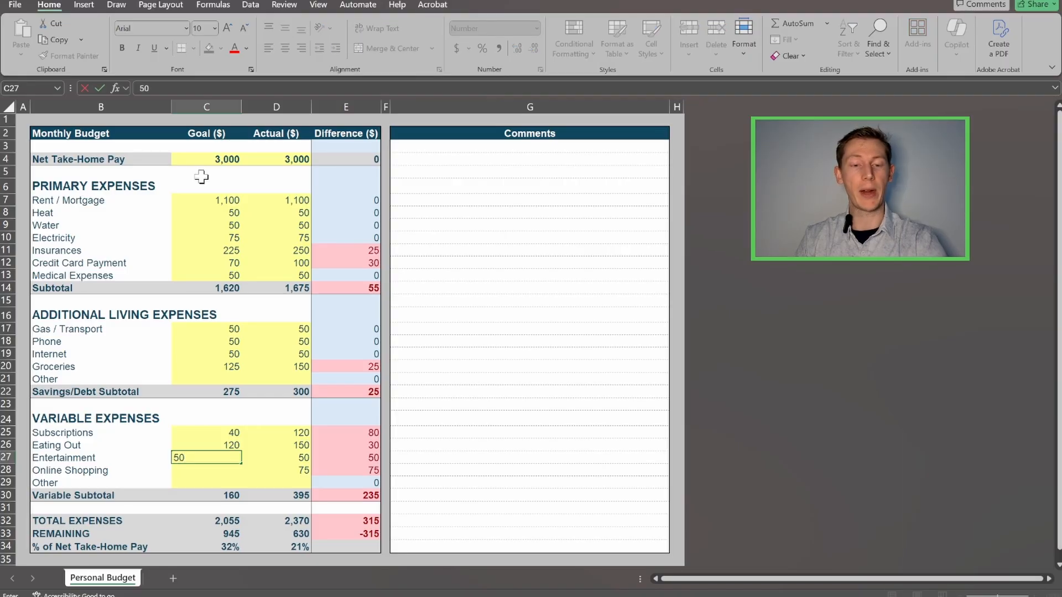
{"action": "key", "text": "Return"}
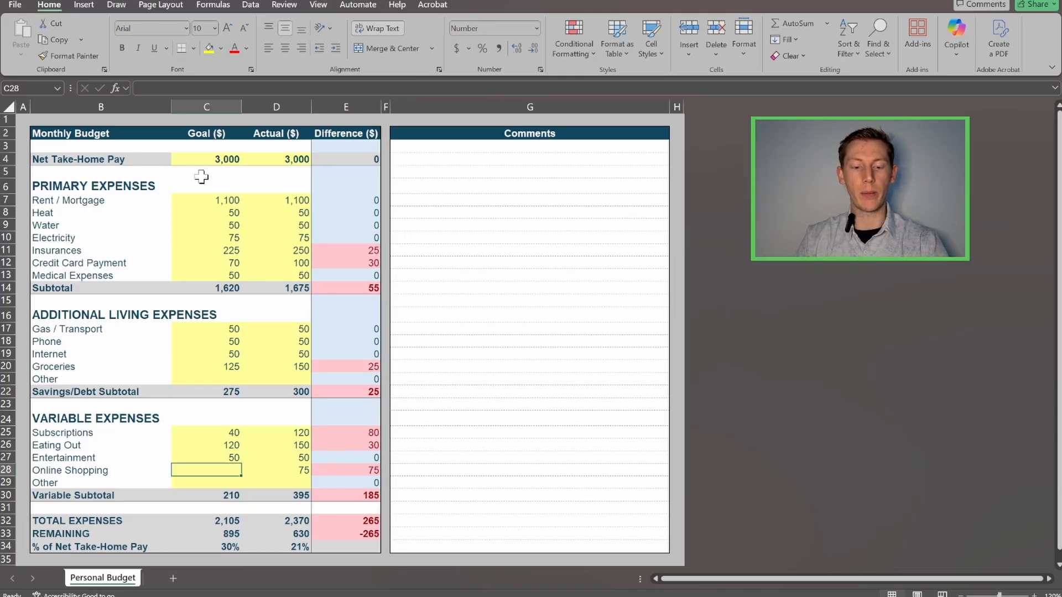
{"action": "type", "text": "40"}
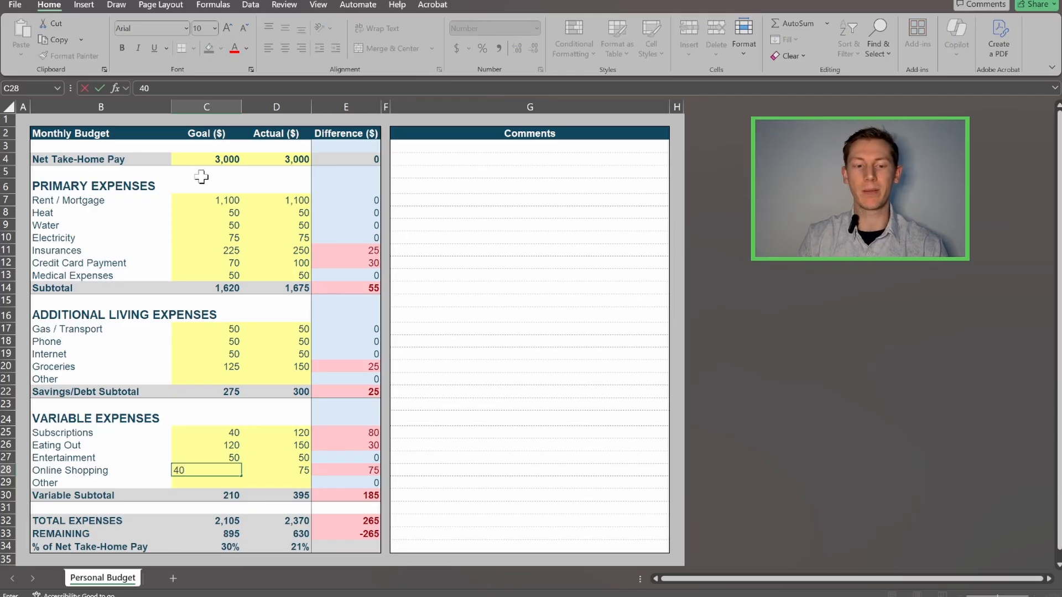
{"action": "key", "text": "Return"}
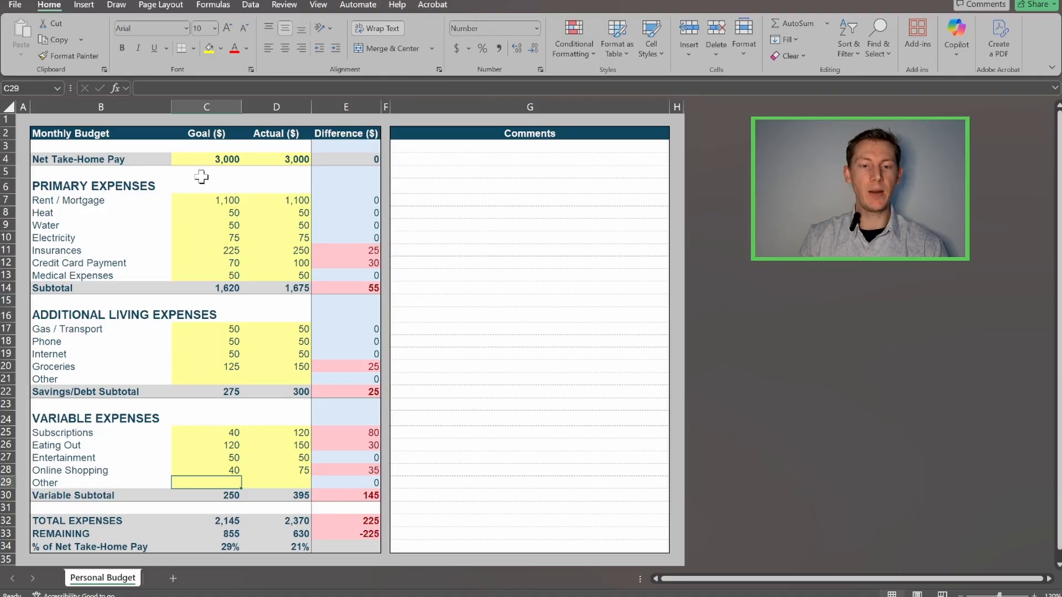
Review the Difference cells for Subscriptions, Credit Card Payment, Insurances and Groceries
{"action": "left_click", "coordinate": [342, 437]}
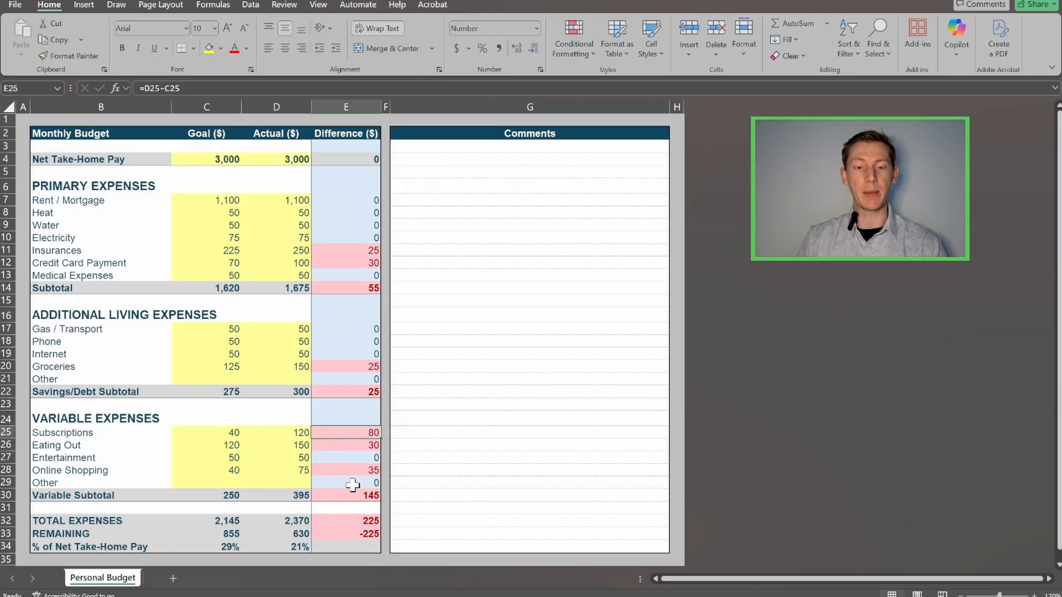
{"action": "left_click", "coordinate": [359, 262]}
{"action": "left_click", "coordinate": [357, 249]}
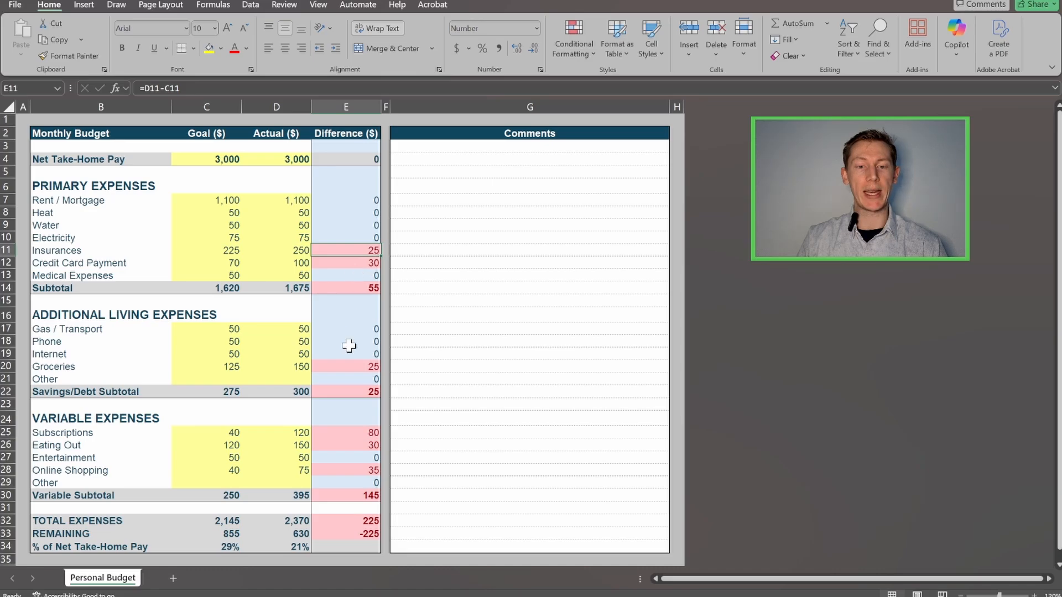
{"action": "left_click", "coordinate": [349, 369]}
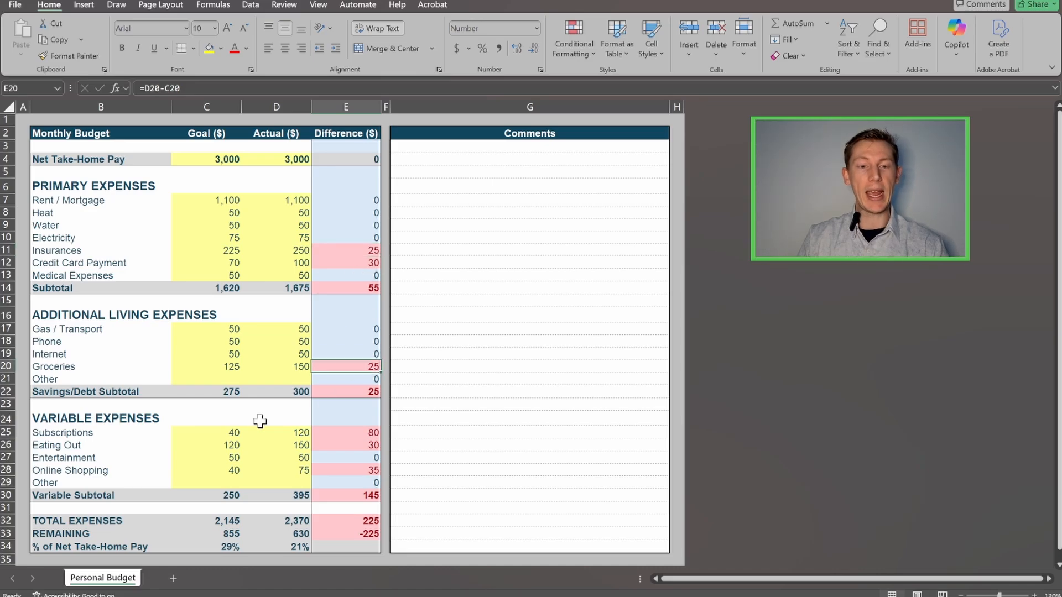
Try 30 as the Actual amount for Subscriptions to test the Difference column, and undo the entry
{"action": "left_click", "coordinate": [284, 434]}
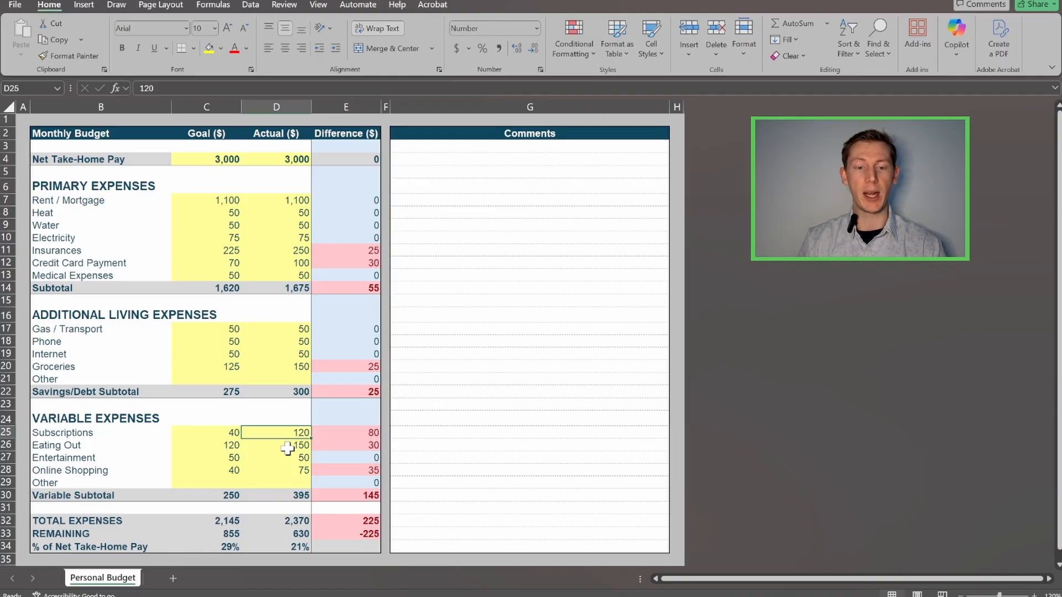
{"action": "type", "text": "30"}
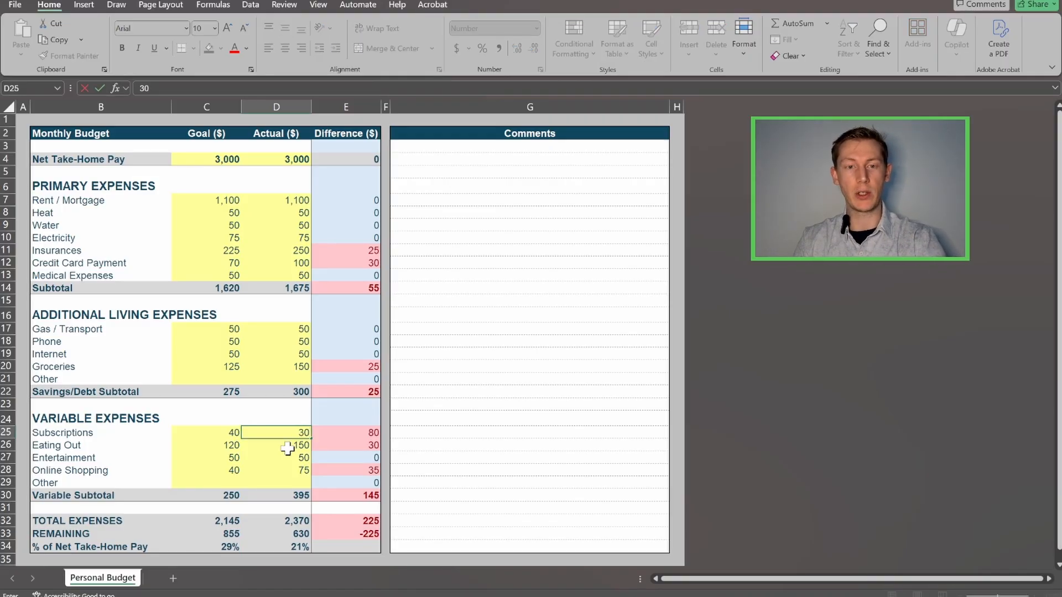
{"action": "key", "text": "Return"}
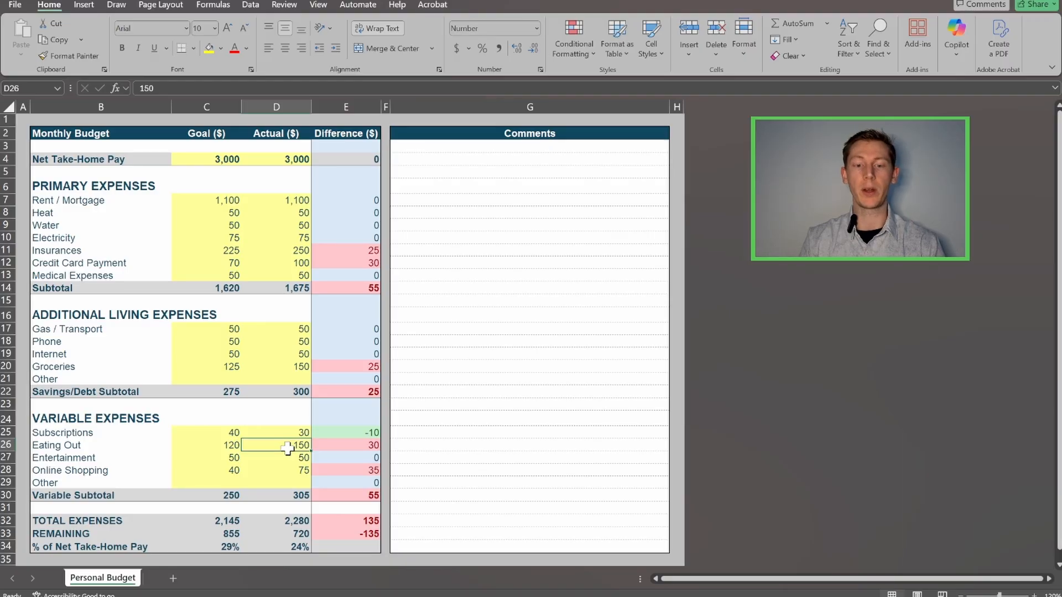
{"action": "key", "text": "ctrl+z"}
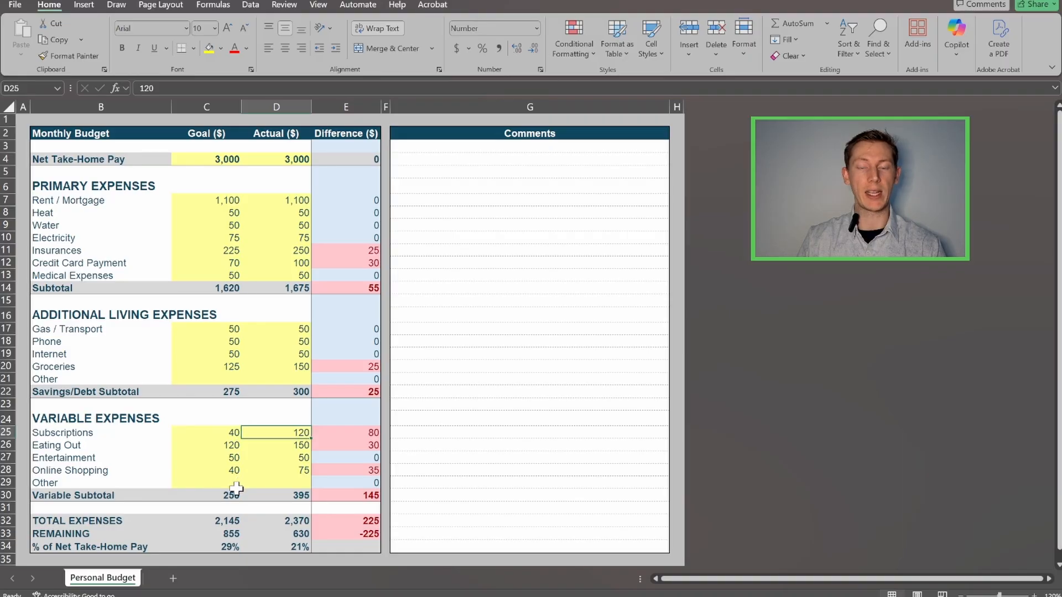
Examine the Goal % of Net Take-Home Pay and compare the Goal, Actual and Difference amounts for Remaining
{"action": "left_click", "coordinate": [214, 547]}
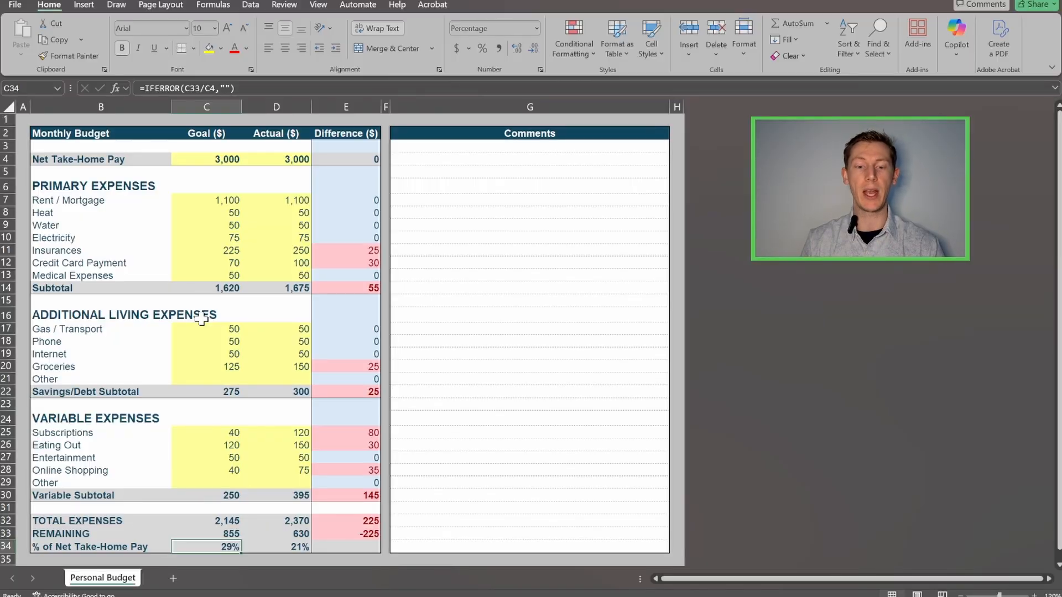
{"action": "key", "text": "Up"}
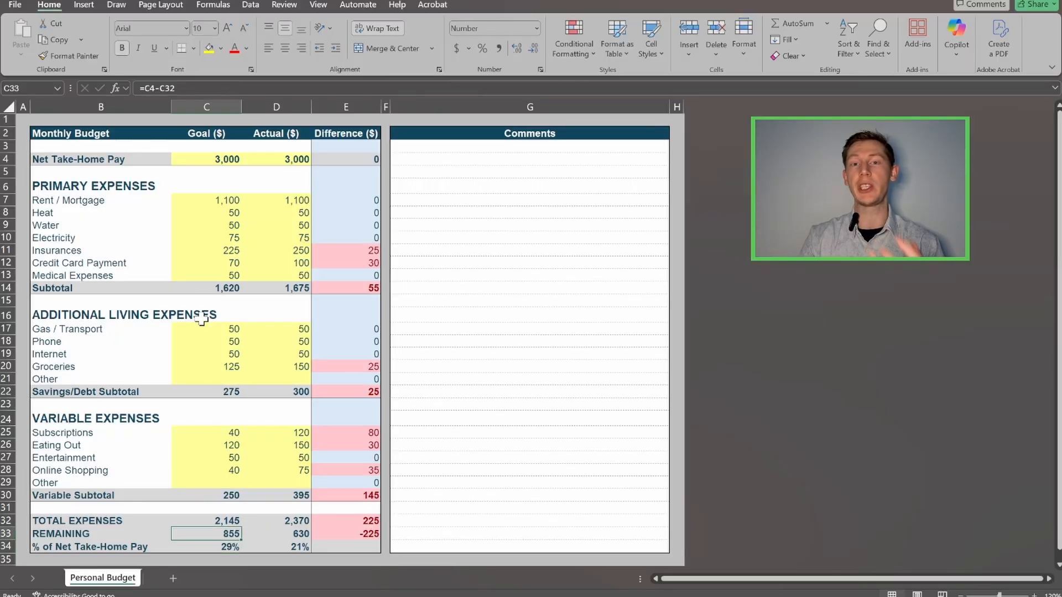
{"action": "key", "text": "Right"}
{"action": "key", "text": "Right"}
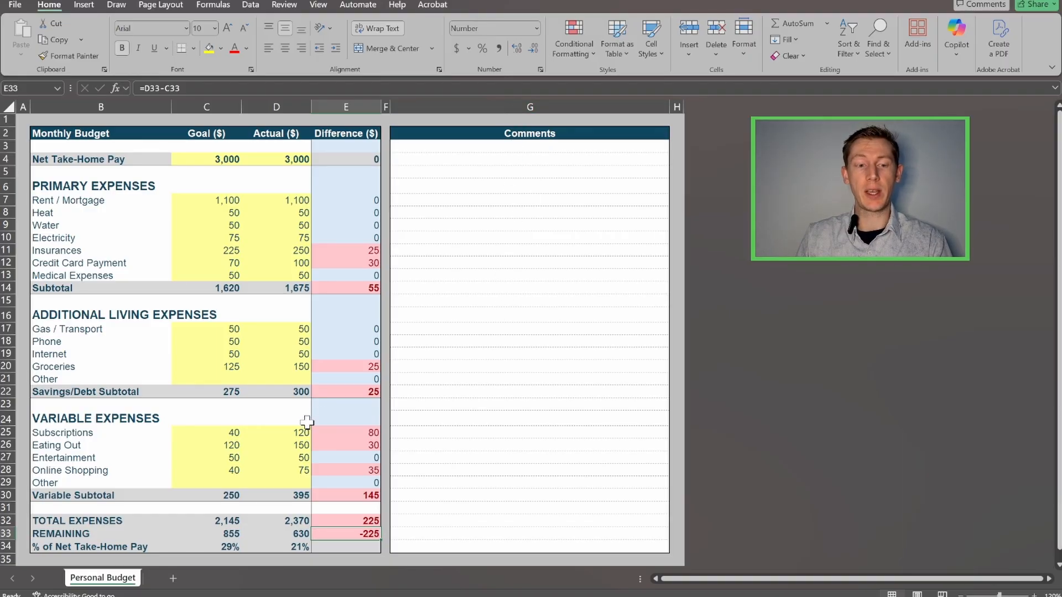
Enter the comment "Netflix (15), HBO (15), Cable (75), Disney+ (15)" for the Subscriptions row
{"action": "left_click", "coordinate": [407, 436]}
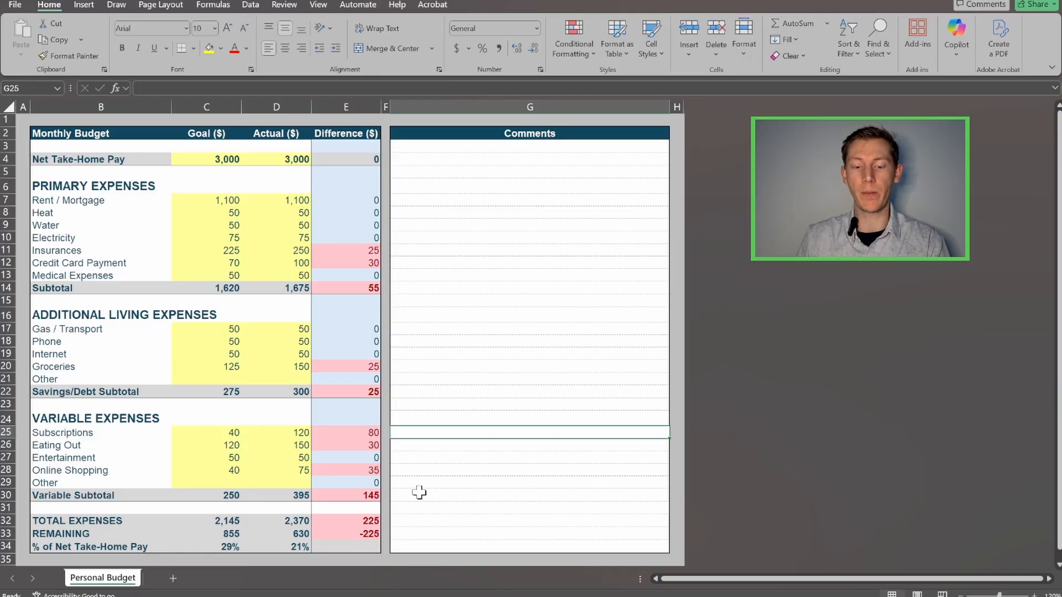
{"action": "type", "text": "N"}
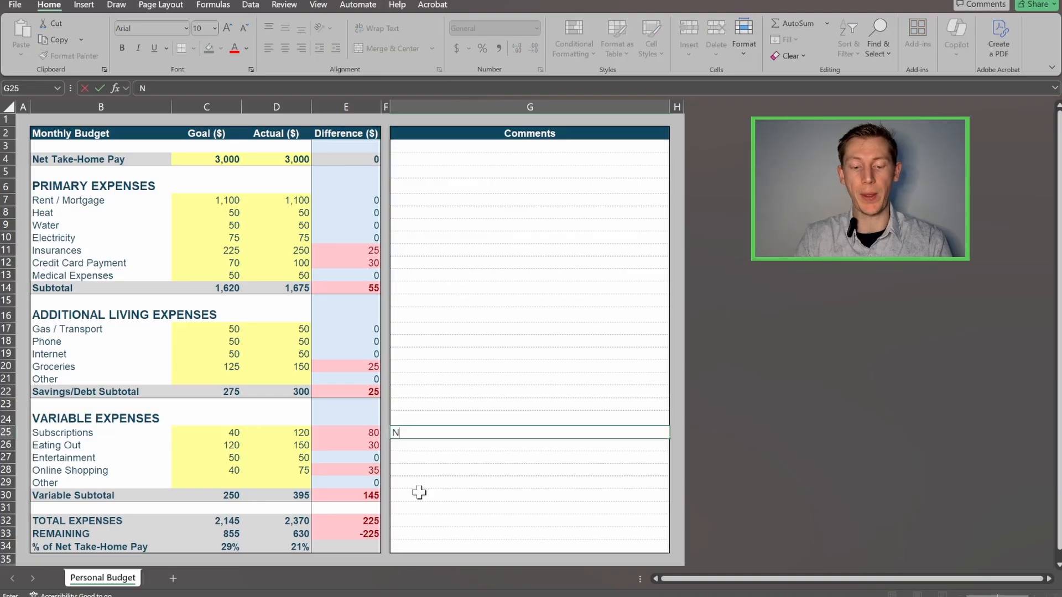
{"action": "type", "text": "etflix"}
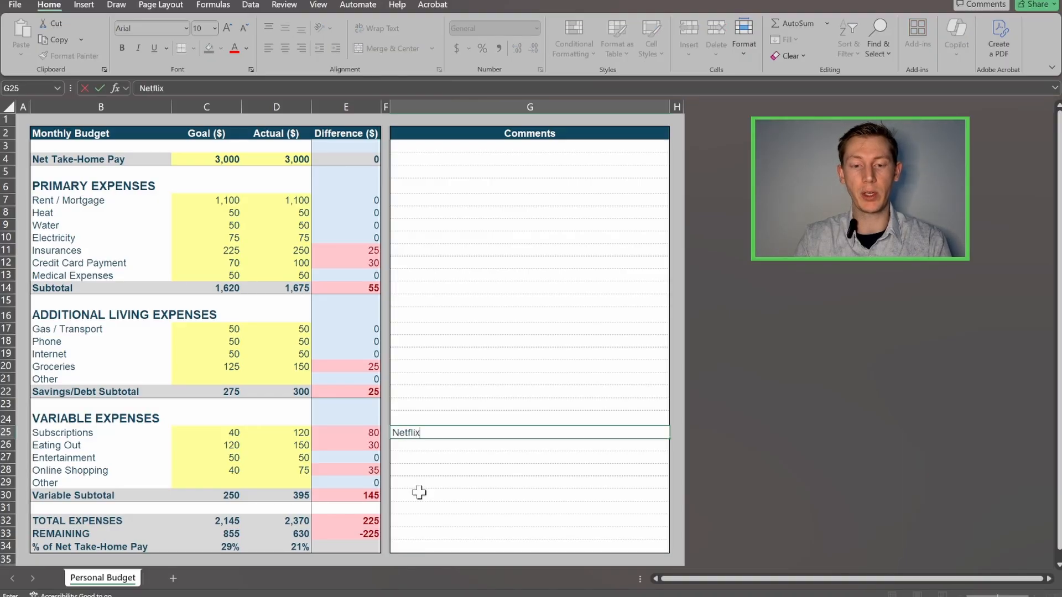
{"action": "type", "text": " ("}
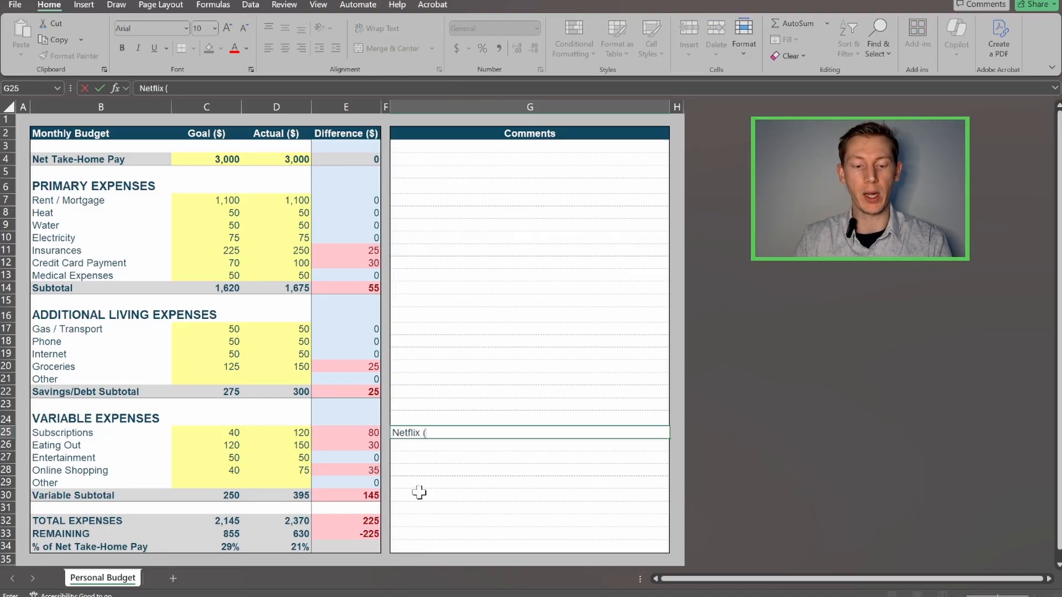
{"action": "type", "text": "15"}
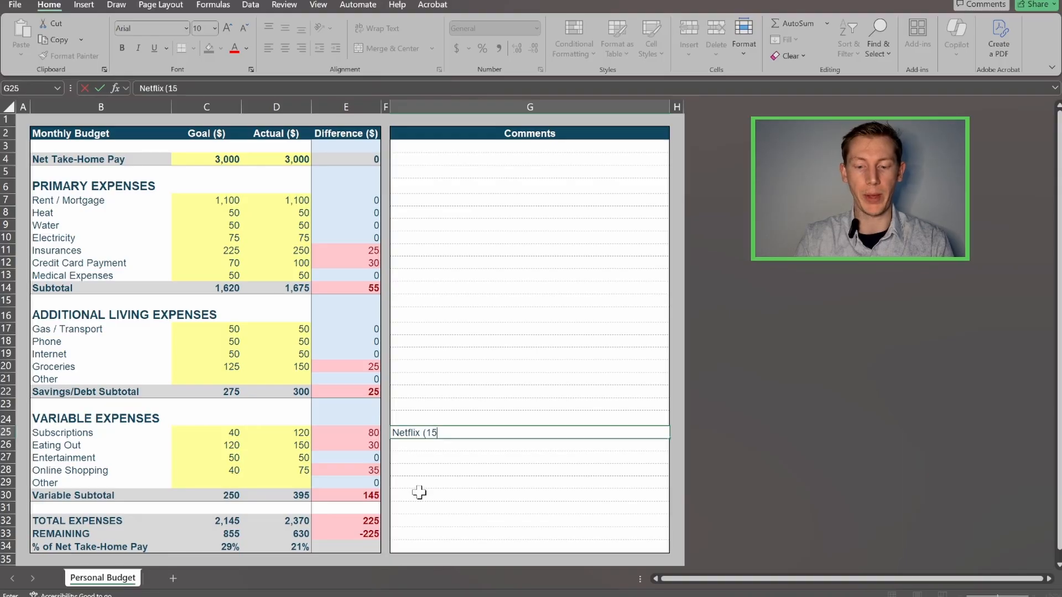
{"action": "type", "text": "), HBO"}
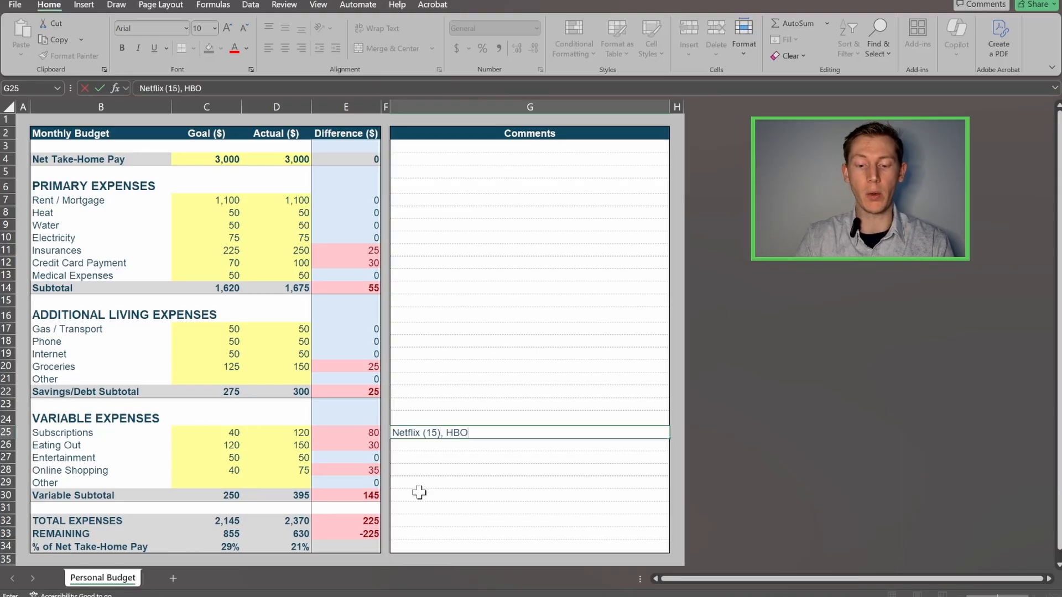
{"action": "type", "text": " (15)"}
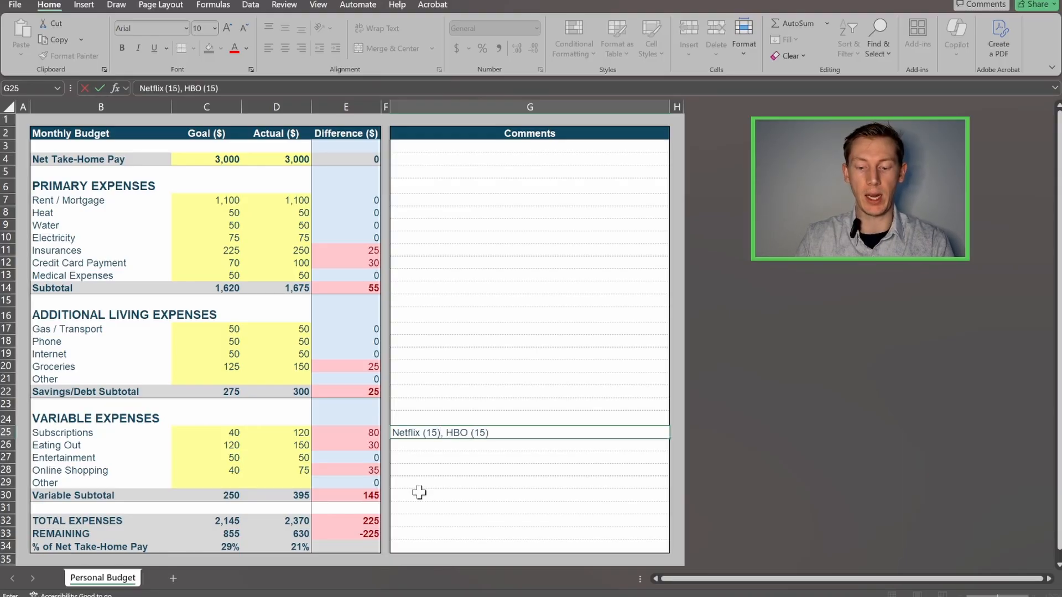
{"action": "type", "text": ", Cabl"}
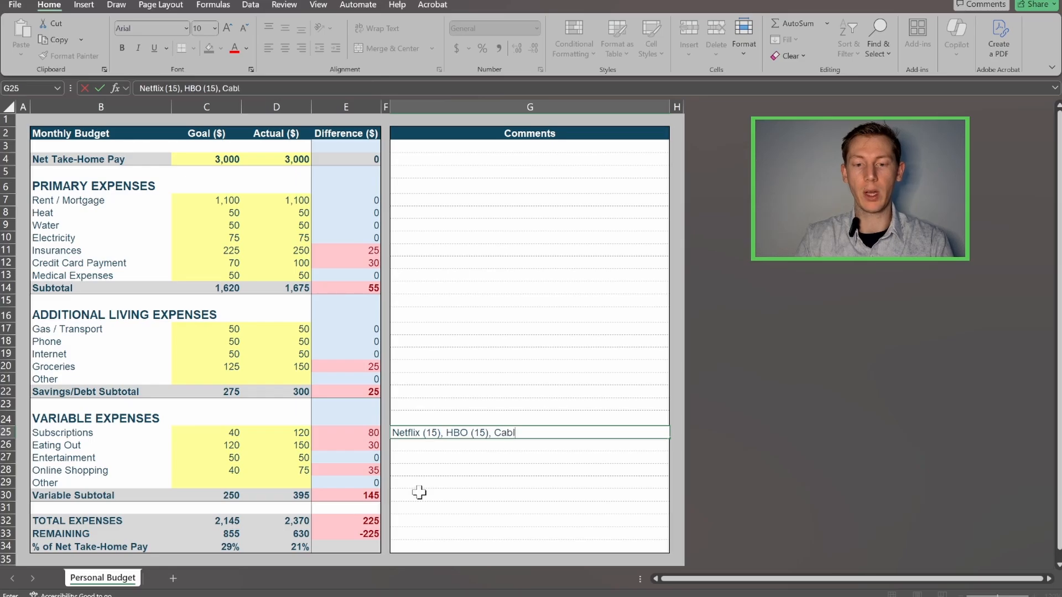
{"action": "type", "text": "e ("}
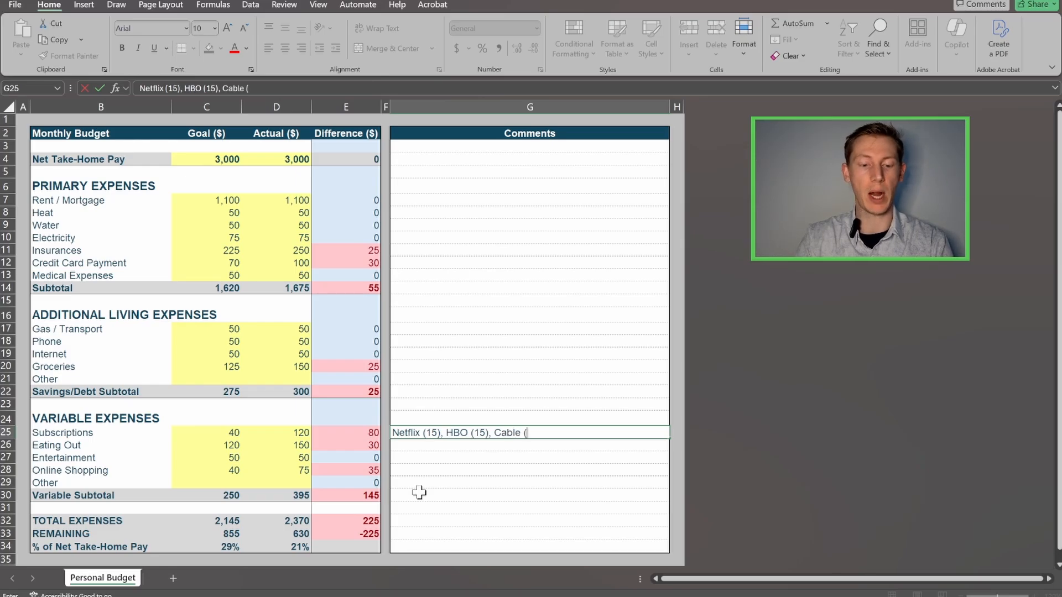
{"action": "type", "text": "75"}
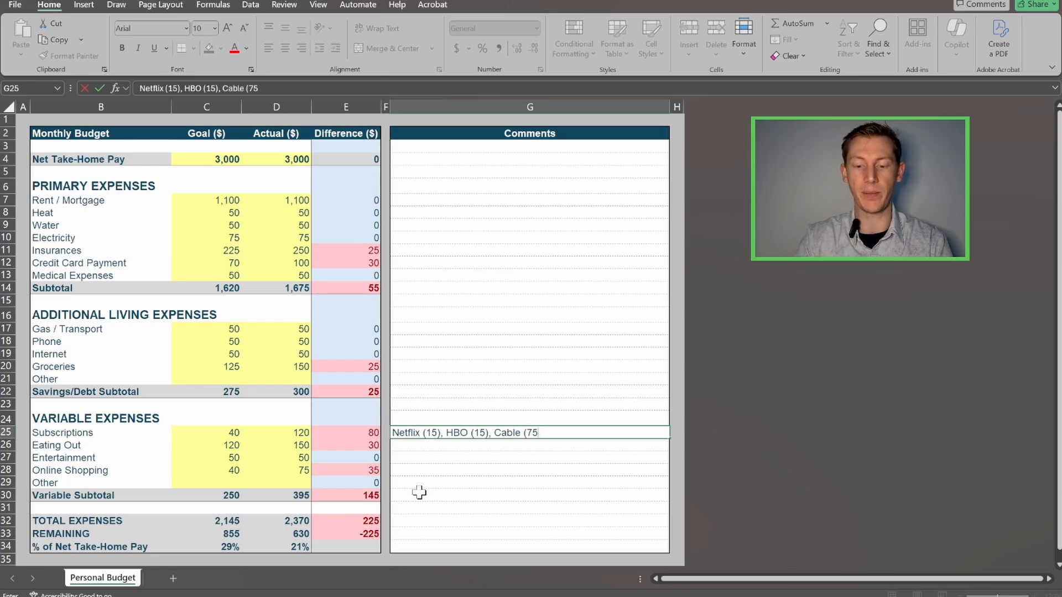
{"action": "type", "text": "), Disney"}
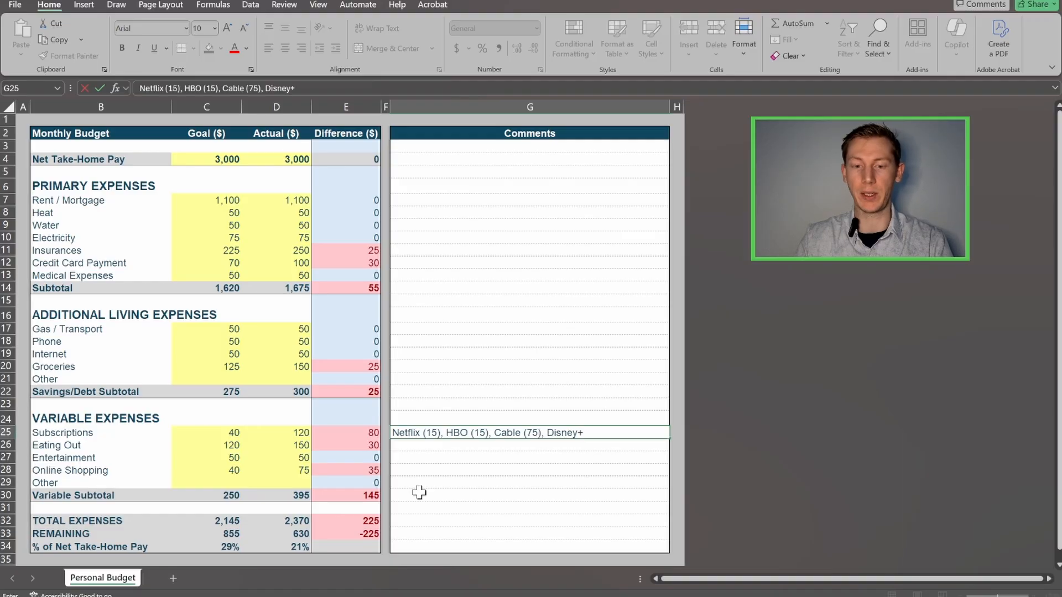
{"action": "type", "text": "+ (15)"}
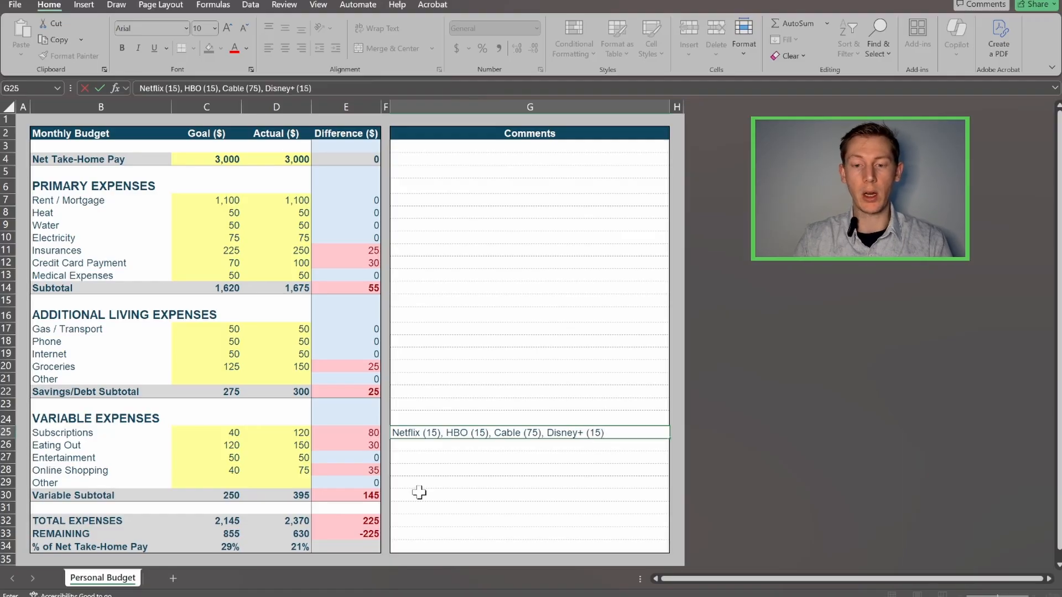
{"action": "key", "text": "Return"}
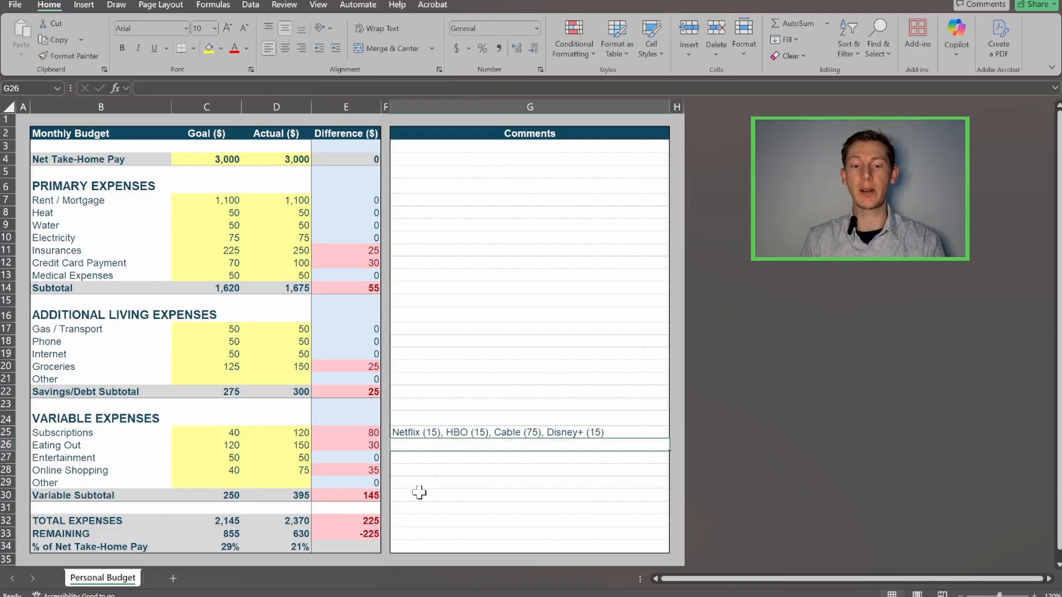